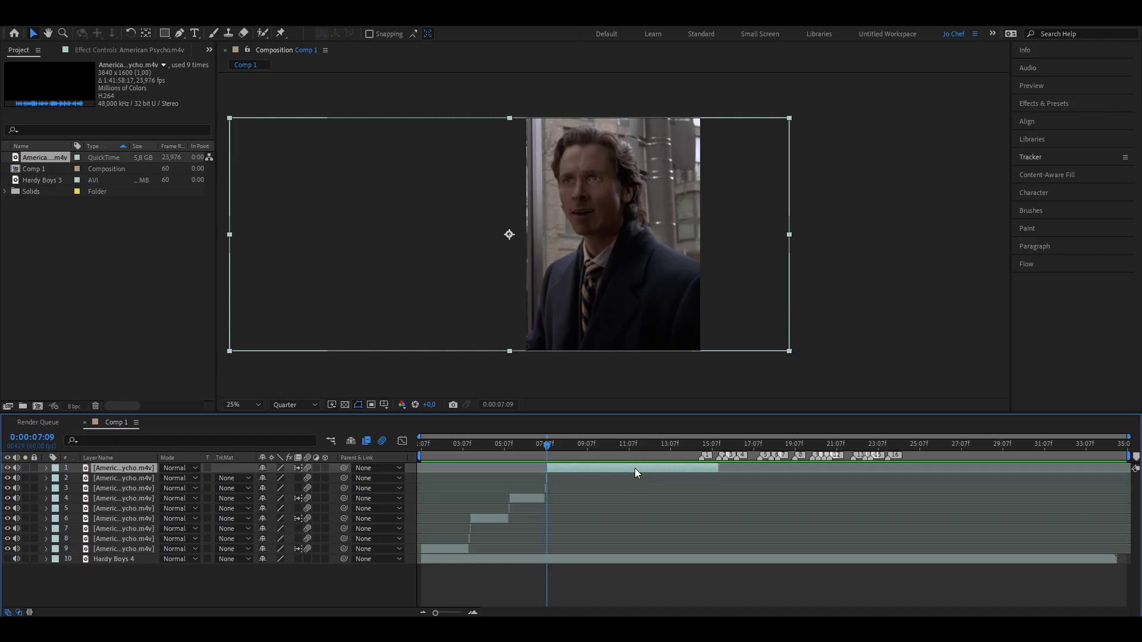
- Open the American Psycho clip in its layer view and start a Stabilize Motion tracker
double_click(634, 469)
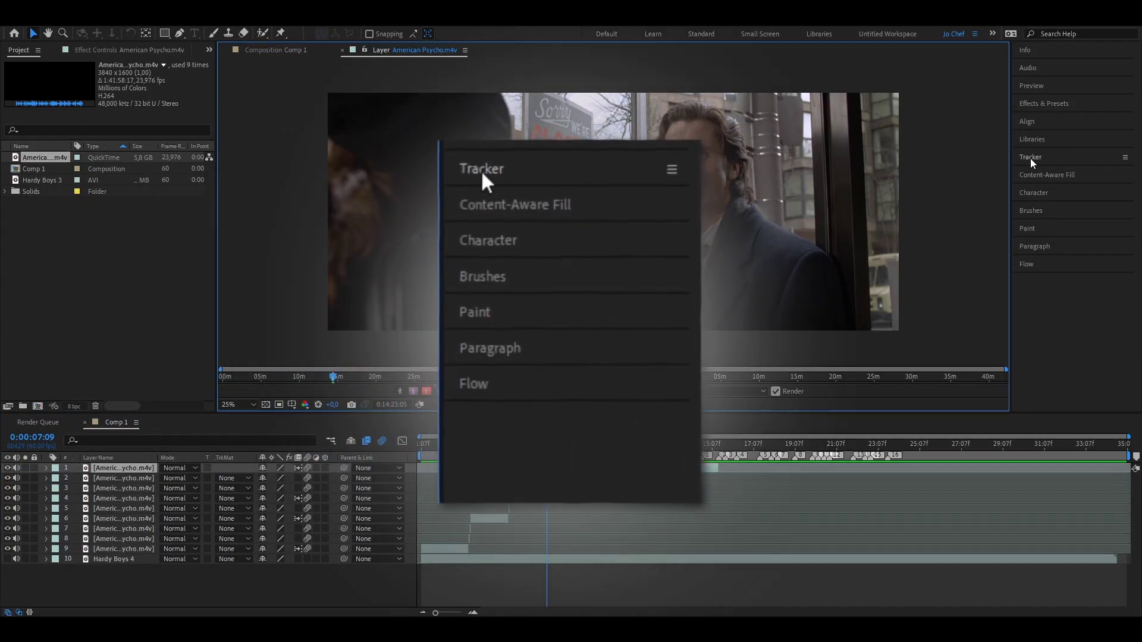
left_click(1030, 158)
left_click(1094, 191)
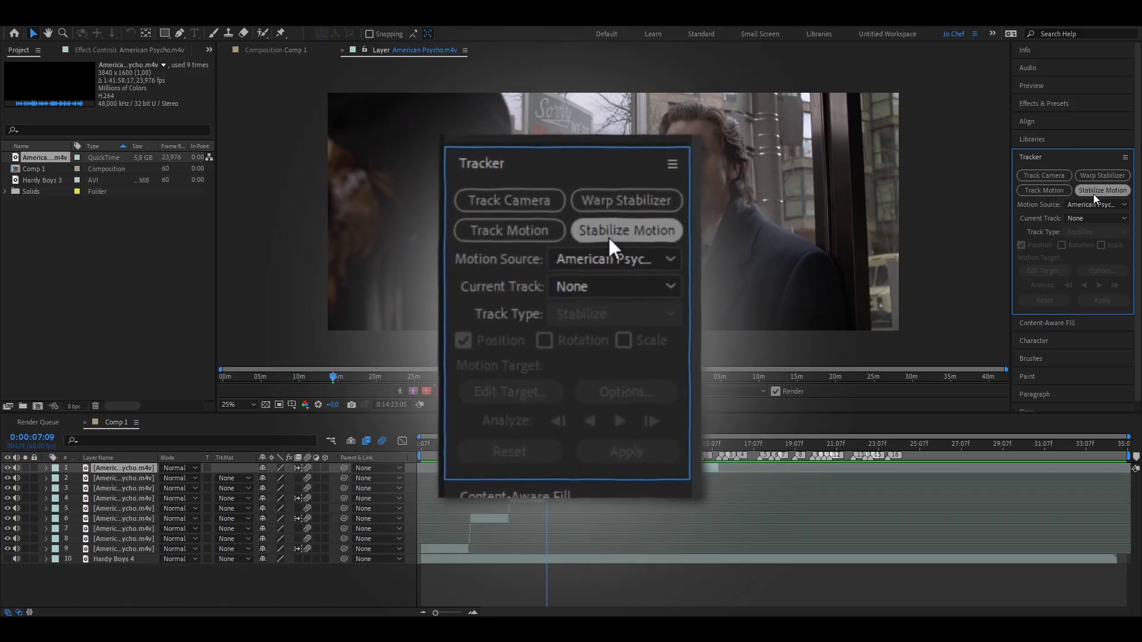
- Enlarge Track Point 1's search area and move it onto the man's face
scroll(596, 189, "up", 4)
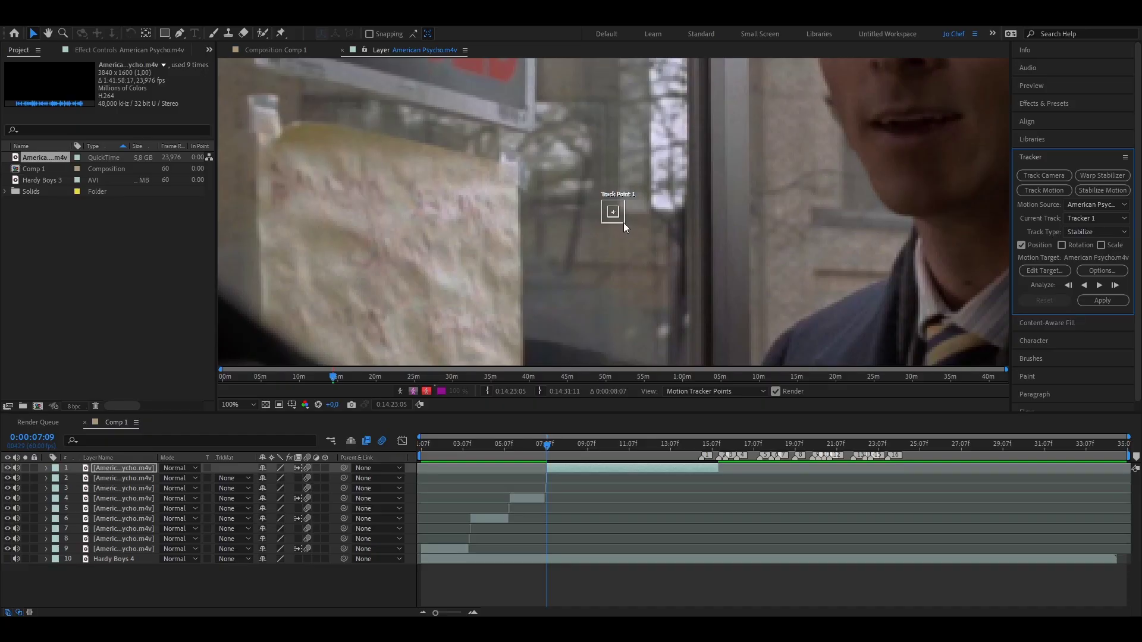
left_click_drag(623, 223, 695, 285)
scroll(613, 211, "down", 2)
left_click_drag(612, 212, 757, 127)
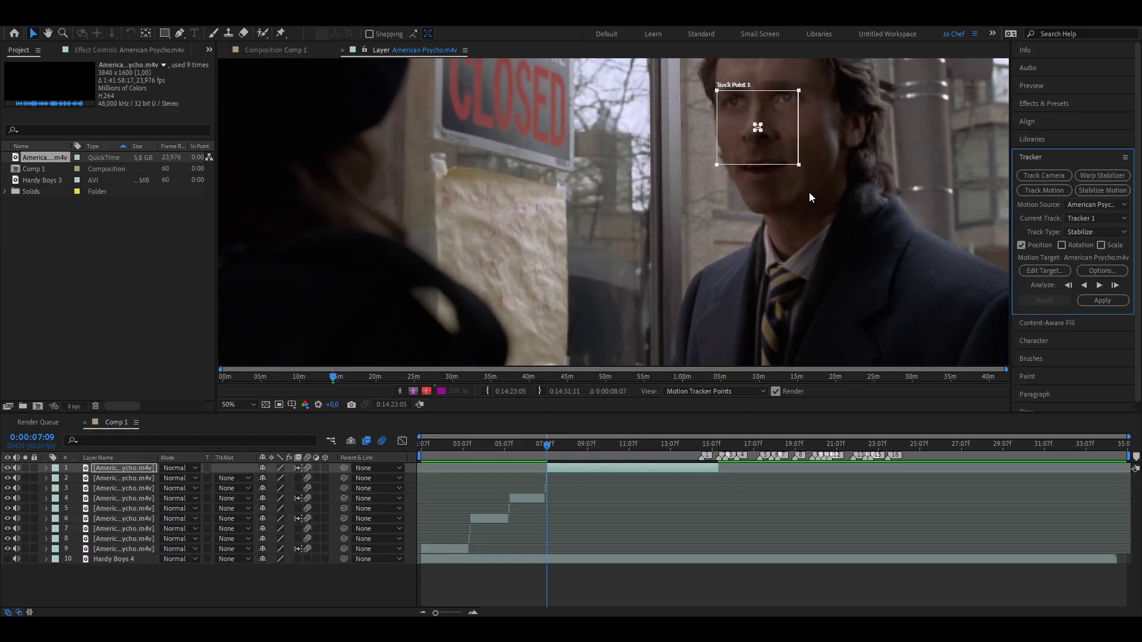
key("h")
left_click_drag(839, 149, 612, 258)
scroll(683, 278, "up", 2)
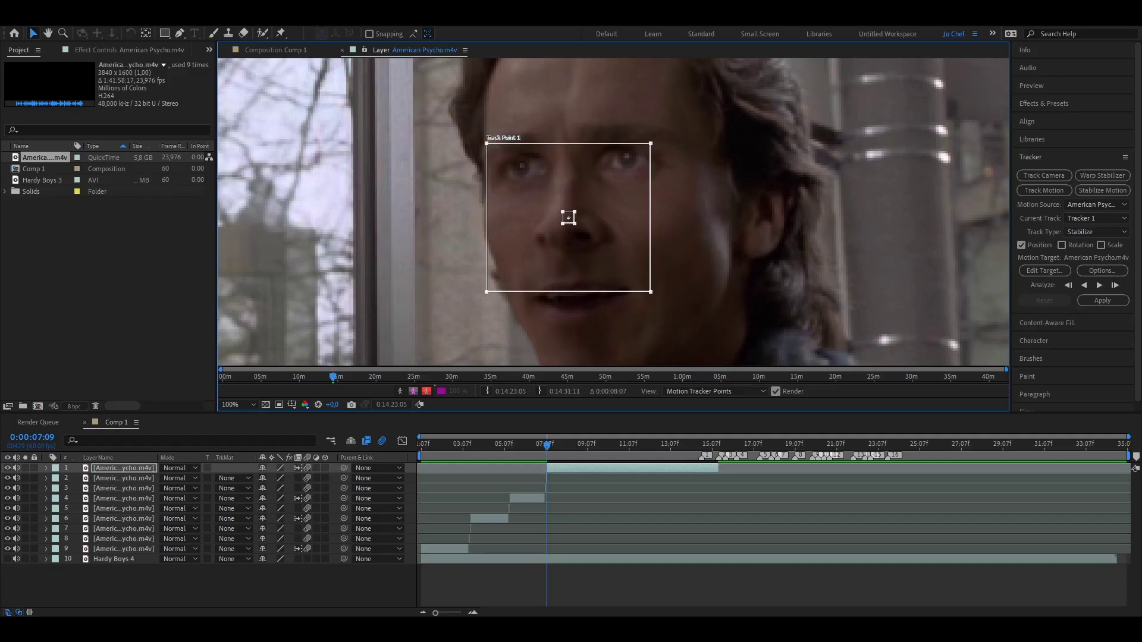
- Set Comp 1's preview resolution to Full
left_click(276, 51)
left_click(286, 404)
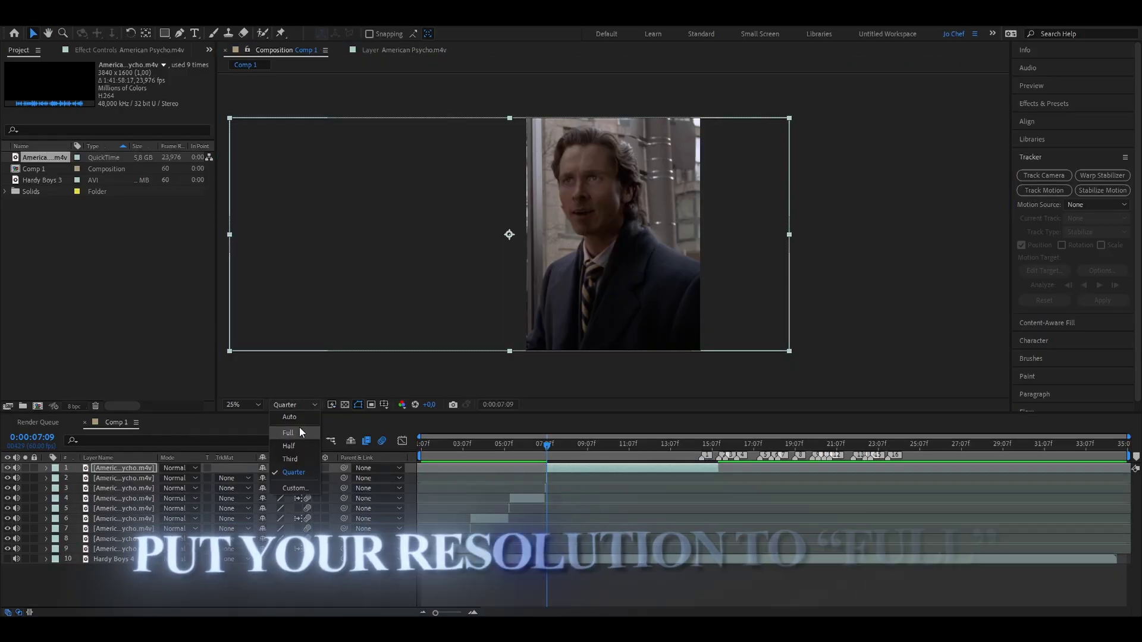
left_click(293, 432)
- In the clip's layer view, enlarge the track point's feature area around the nose
left_click(404, 50)
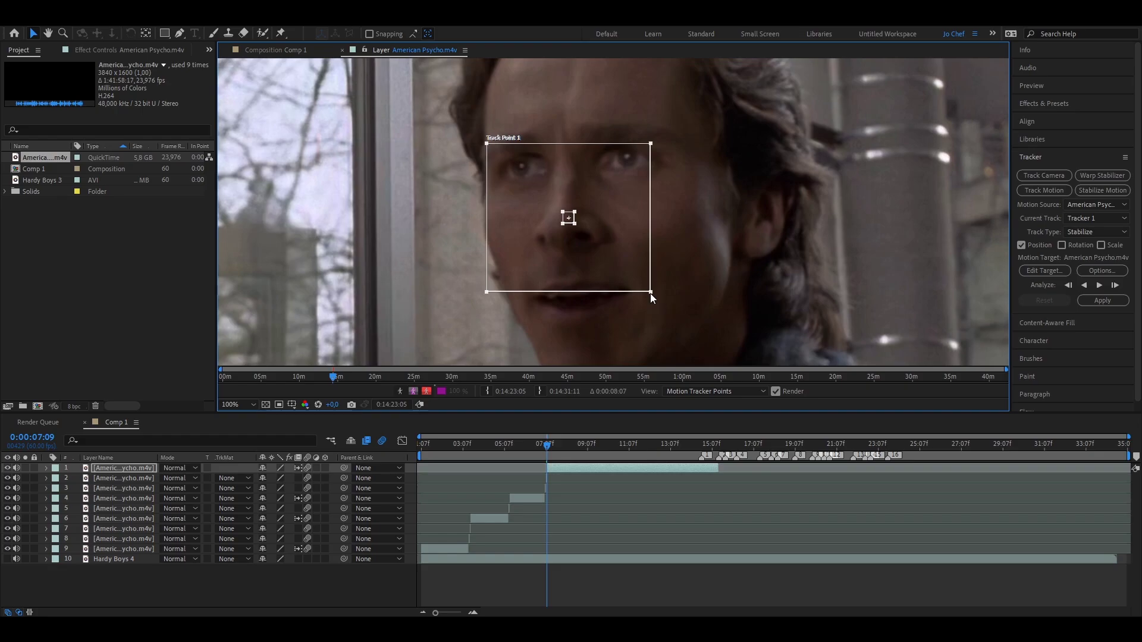
scroll(651, 294, "down", 2)
left_click_drag(658, 260, 659, 262)
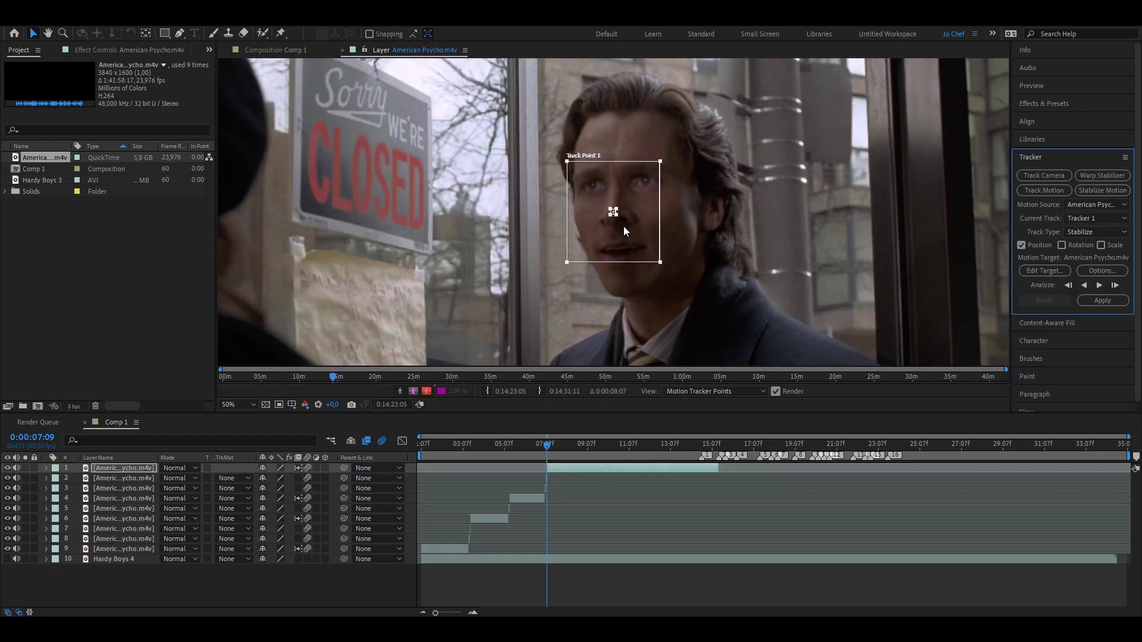
scroll(625, 229, "up", 2)
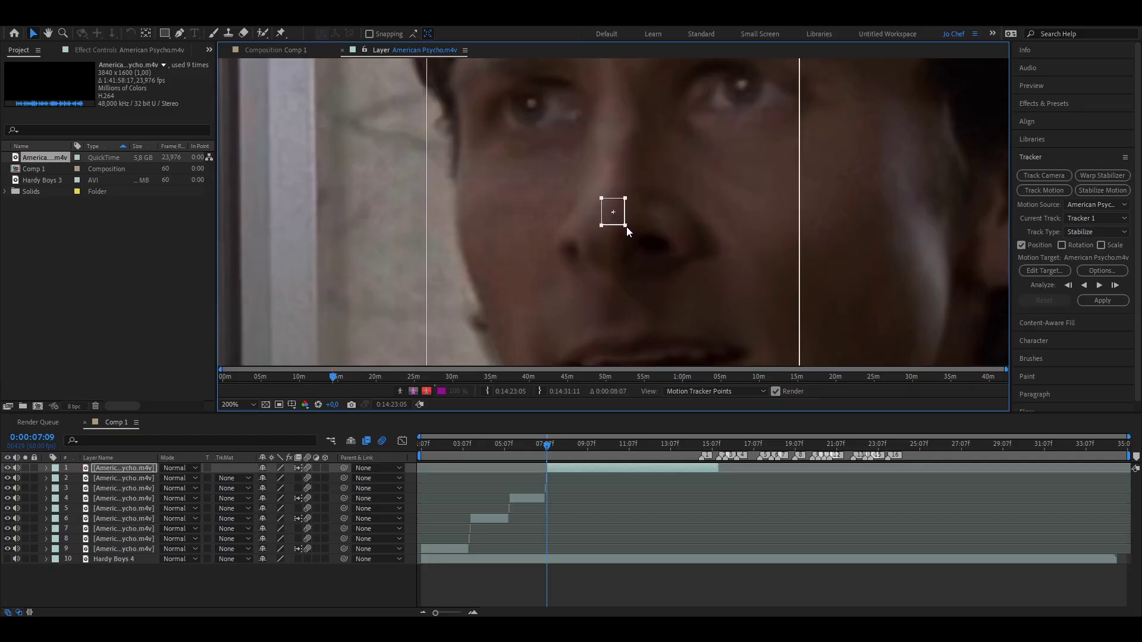
left_click_drag(626, 226, 690, 287)
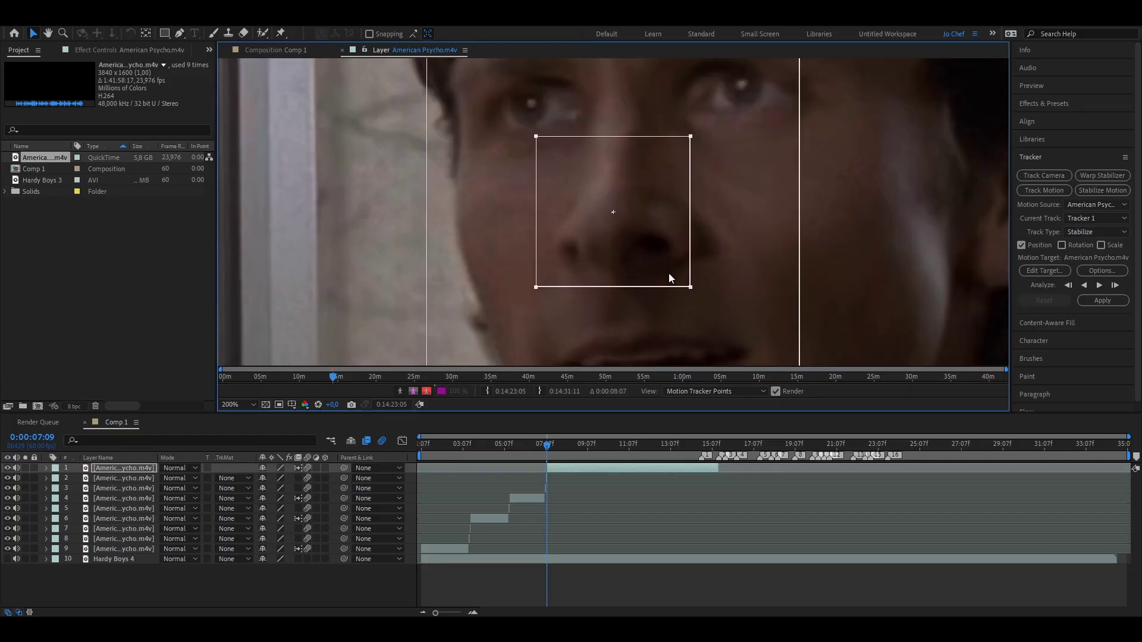
key("comma")
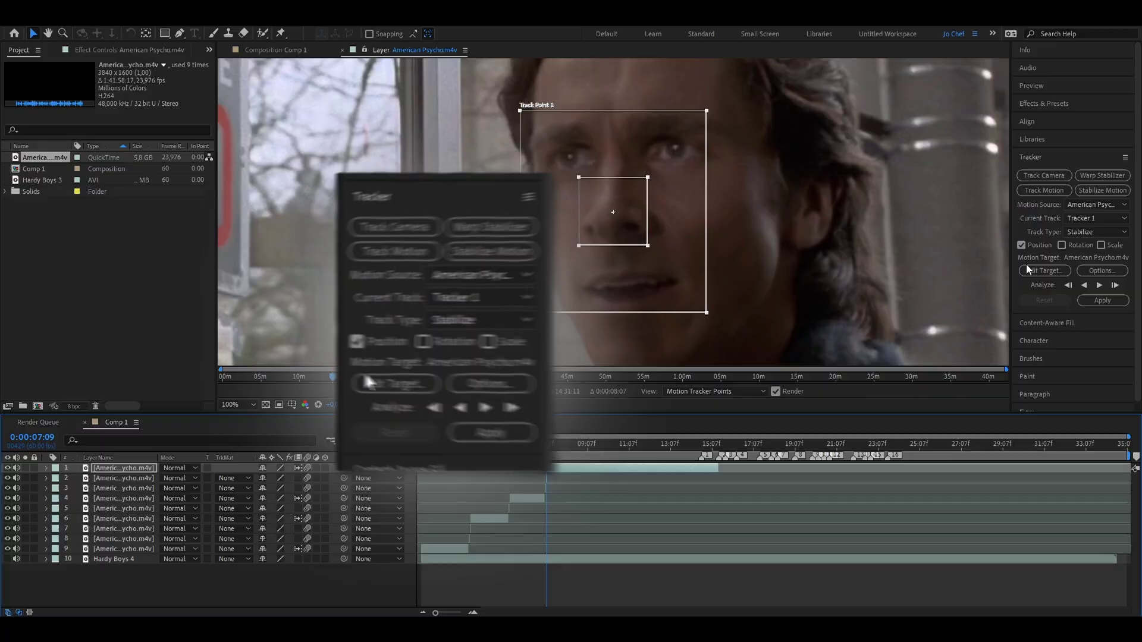
- Analyze Track Point 1 forward through the clip
left_click(1096, 283)
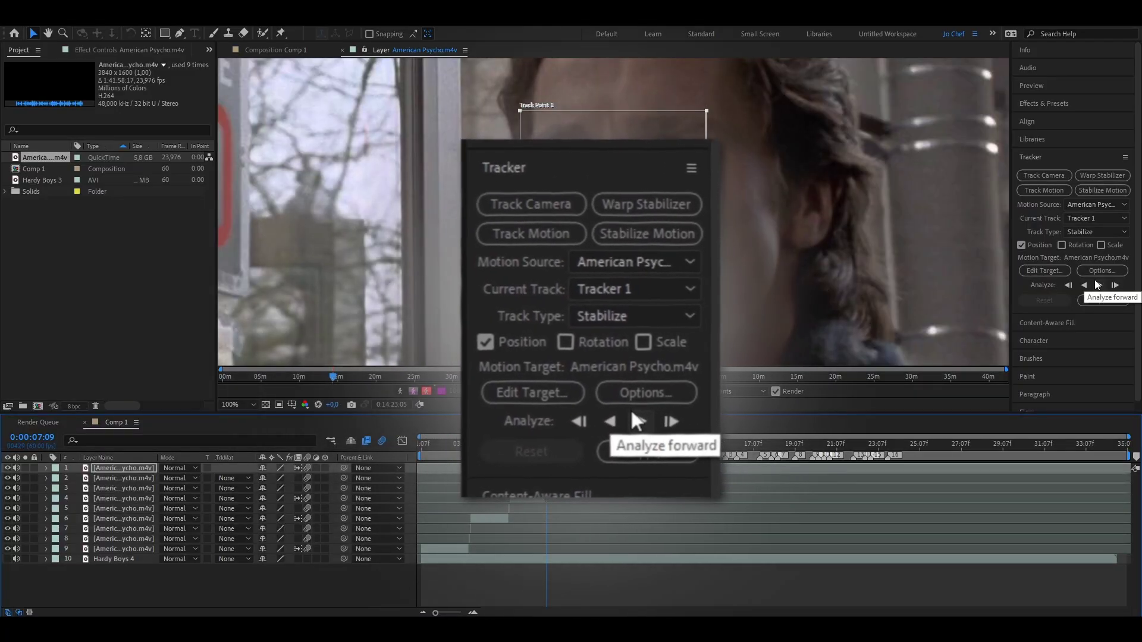
key("comma")
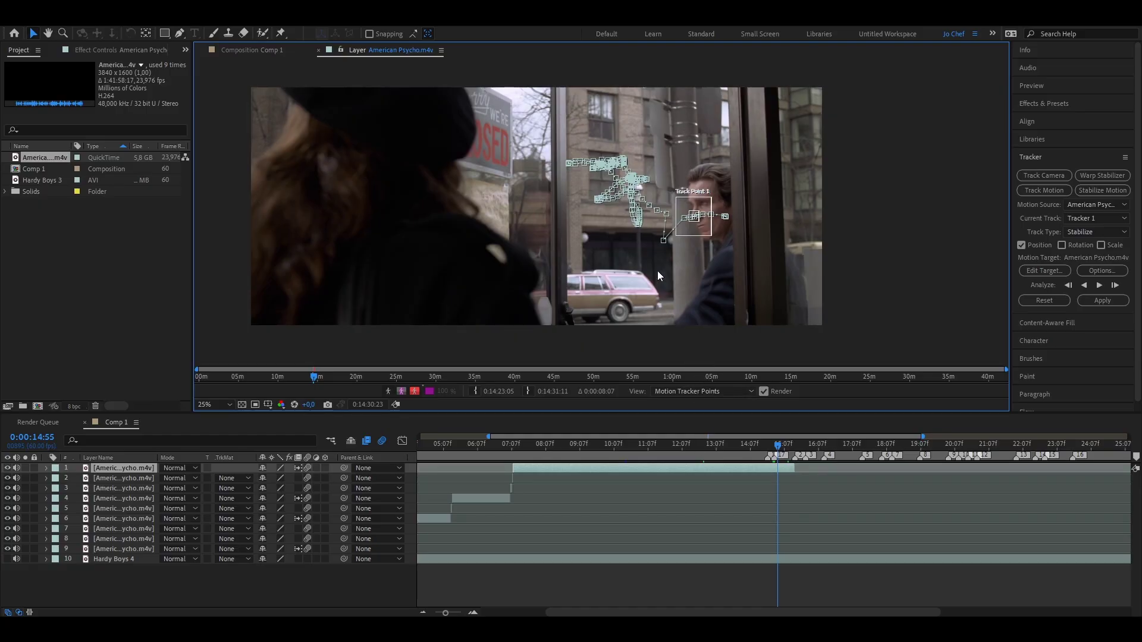
key("period")
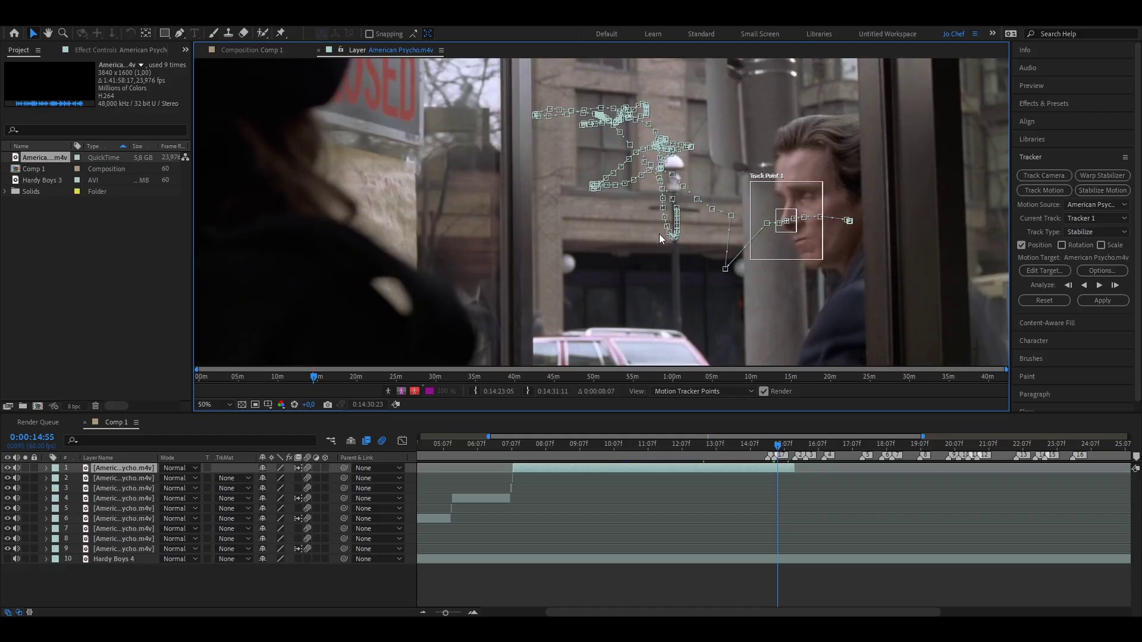
- Jump to the layer marker's drifted frame and reposition the track point on the face
right_click(776, 456)
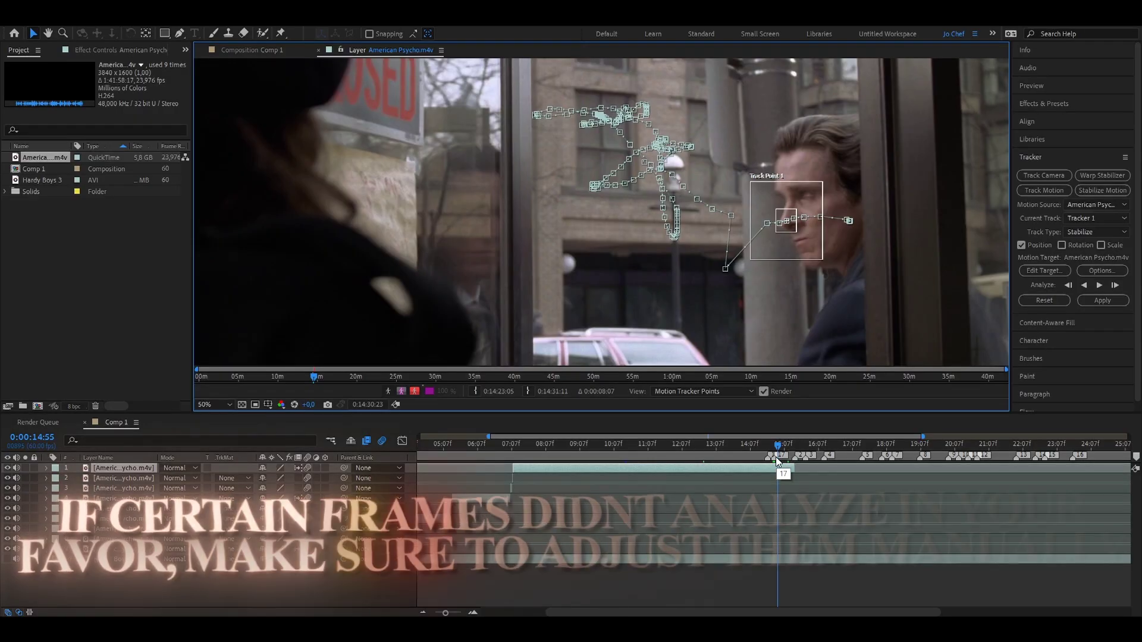
left_click(803, 493)
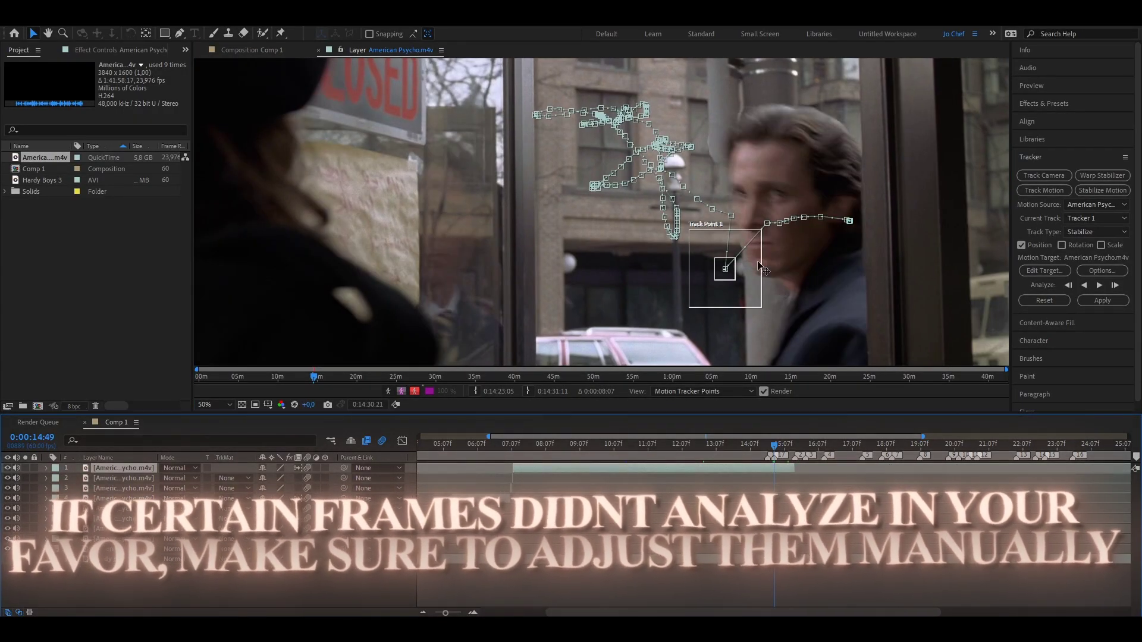
key("period")
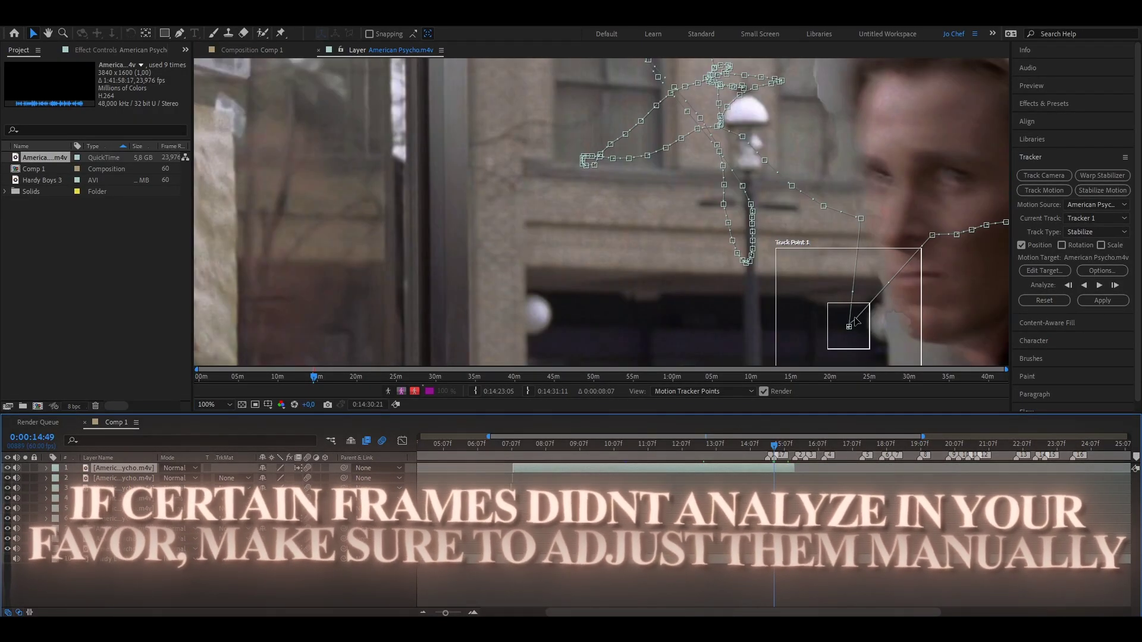
left_click_drag(856, 321, 763, 209)
key("v")
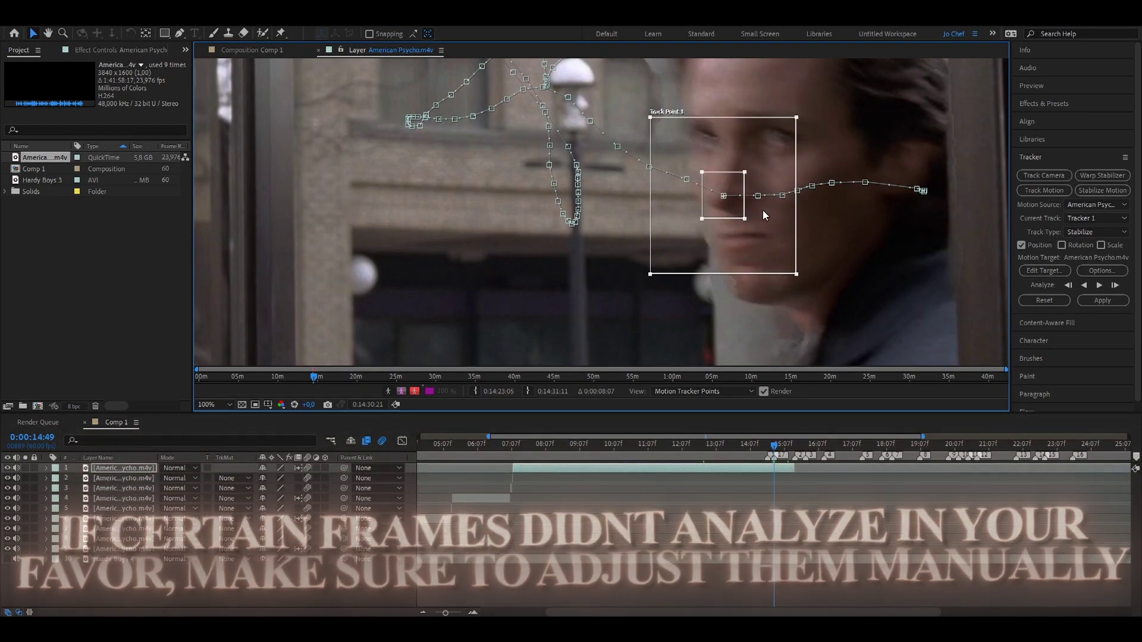
key("comma")
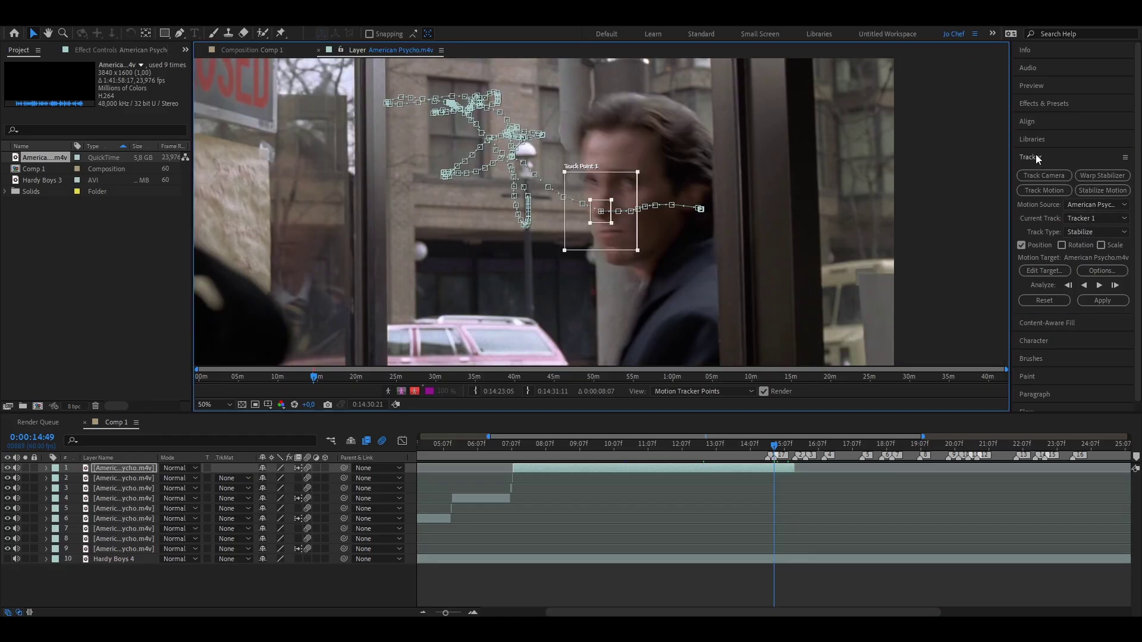
left_click(1103, 300)
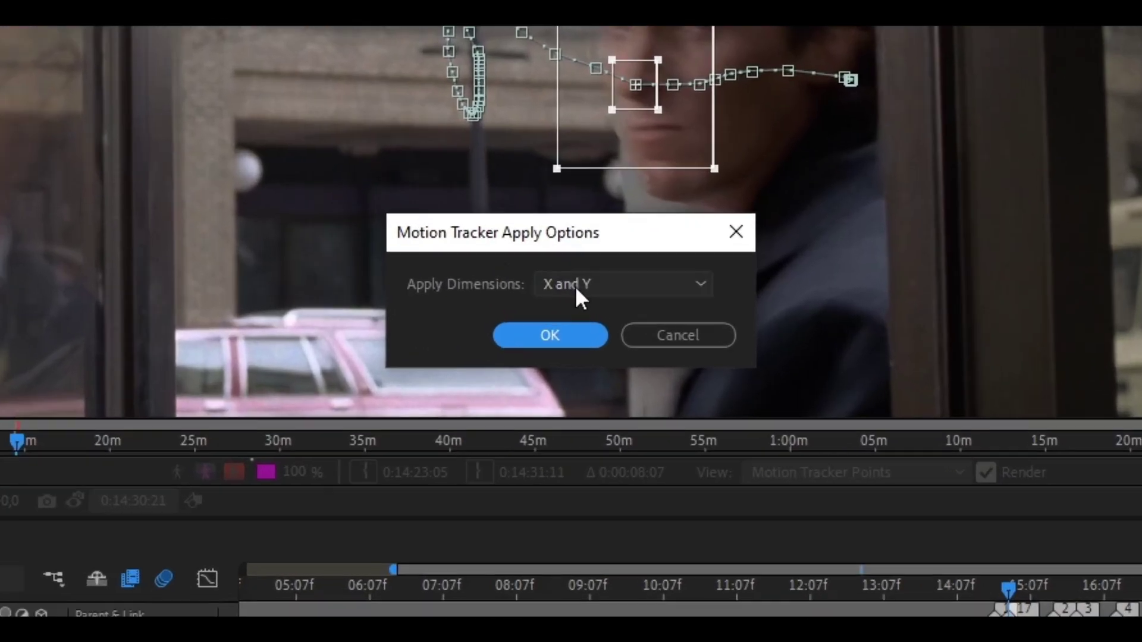
left_click(595, 302)
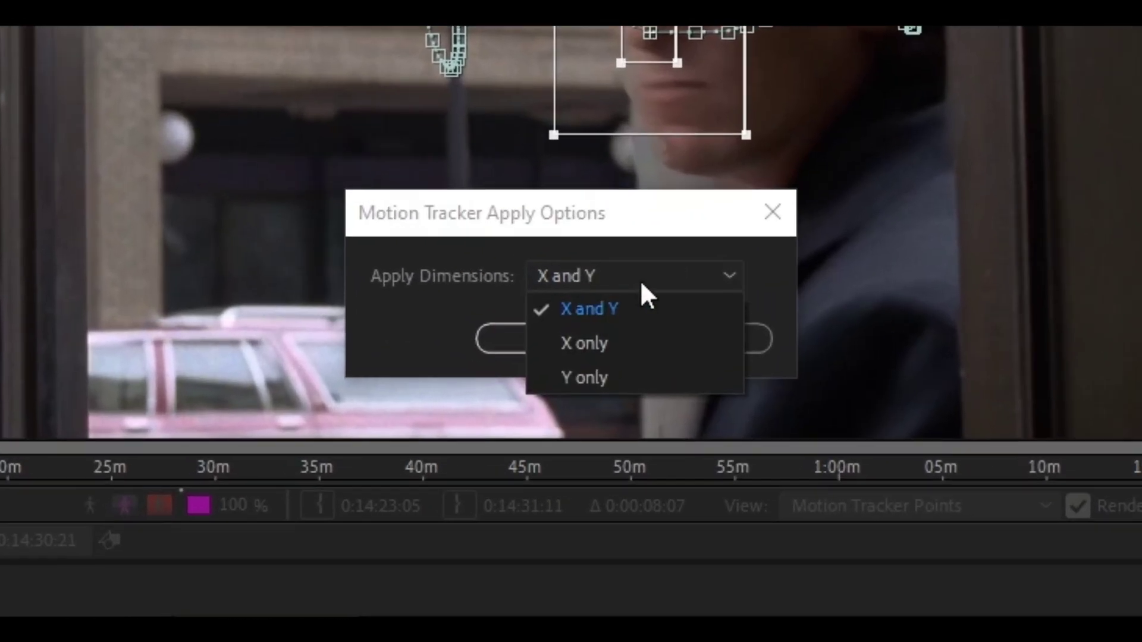
left_click(358, 277)
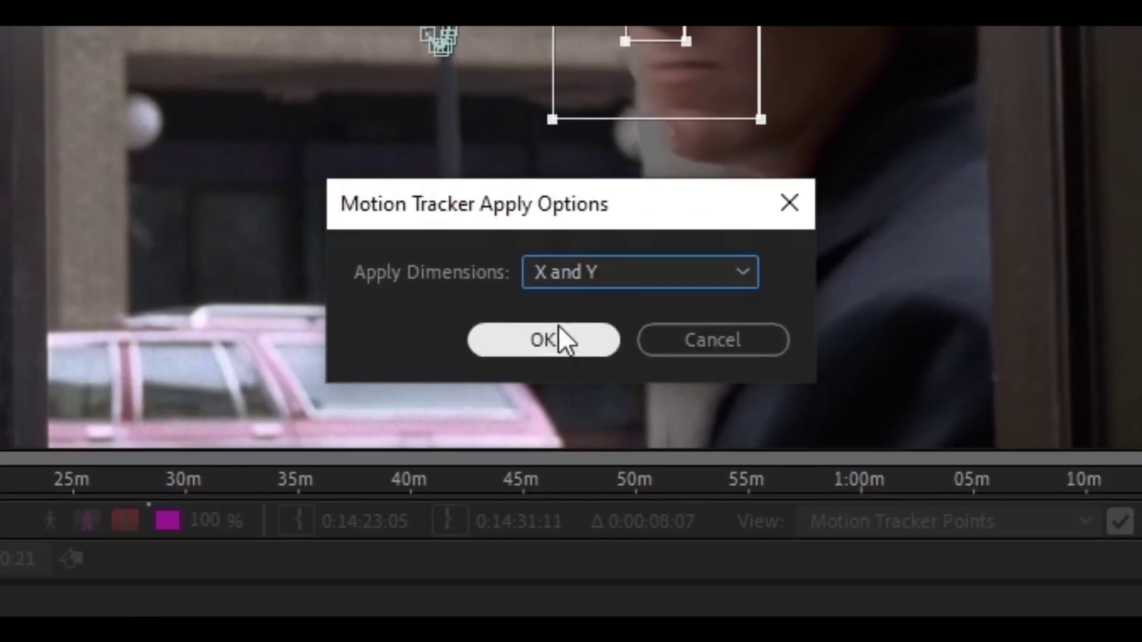
left_click(557, 336)
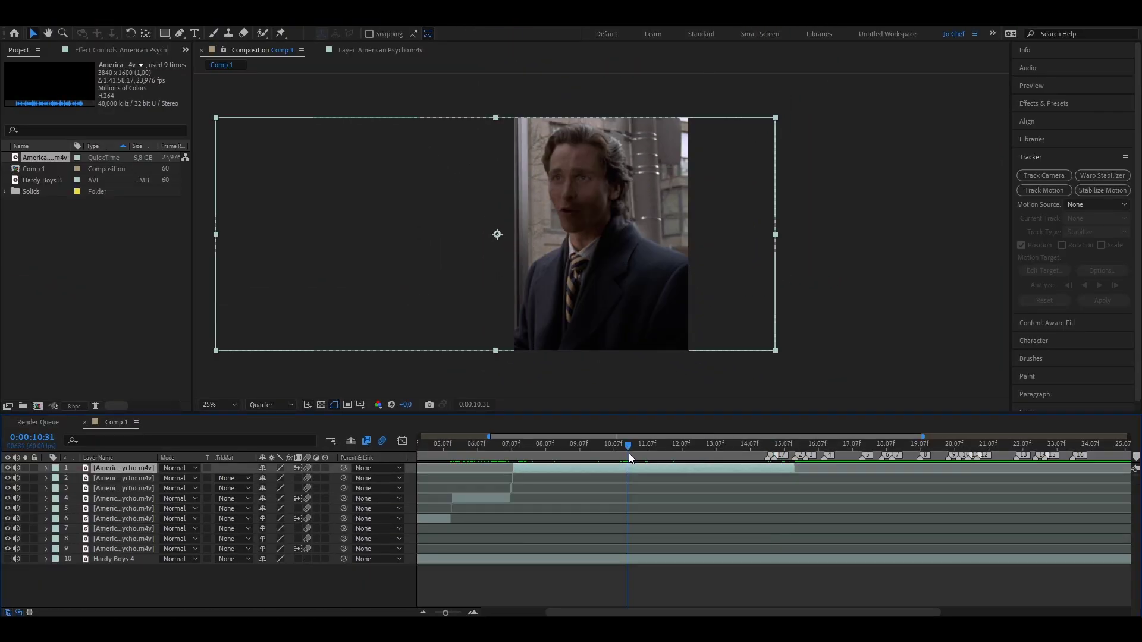
left_click_drag(629, 453, 686, 445)
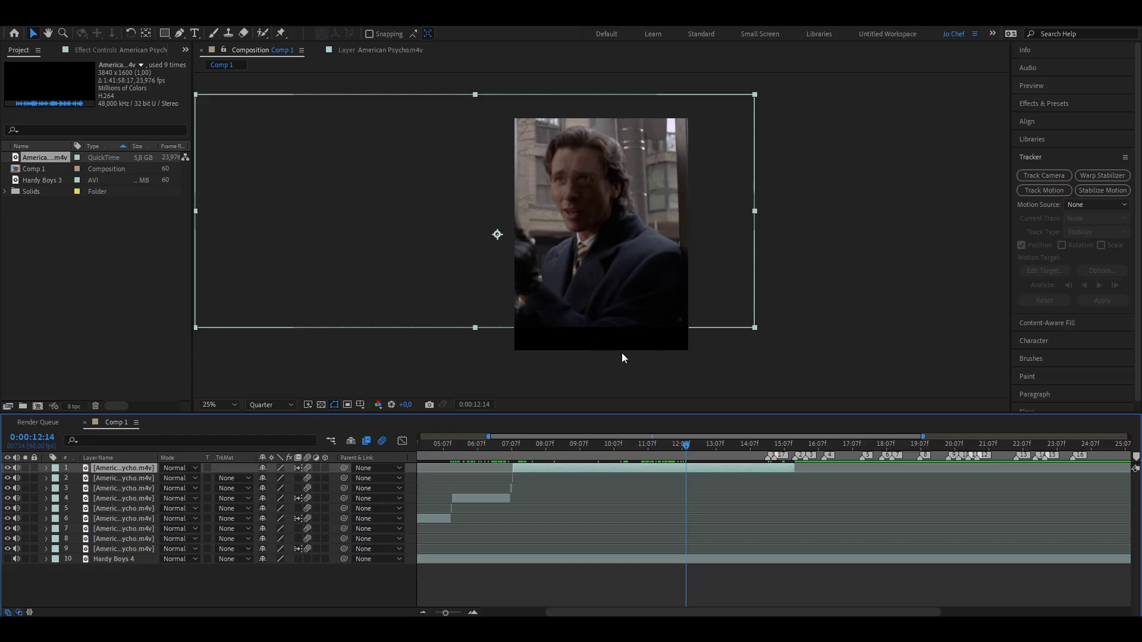
key("h")
left_click_drag(635, 382, 637, 319)
scroll(594, 331, "up", 2)
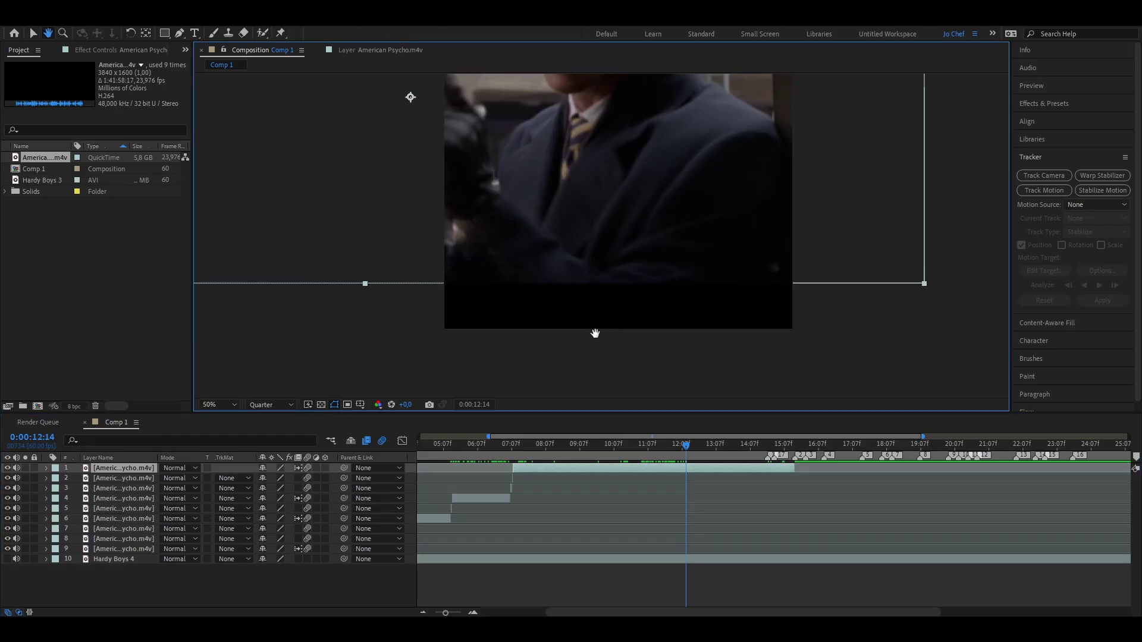
scroll(591, 279, "down", 2)
left_click_drag(588, 271, 607, 335)
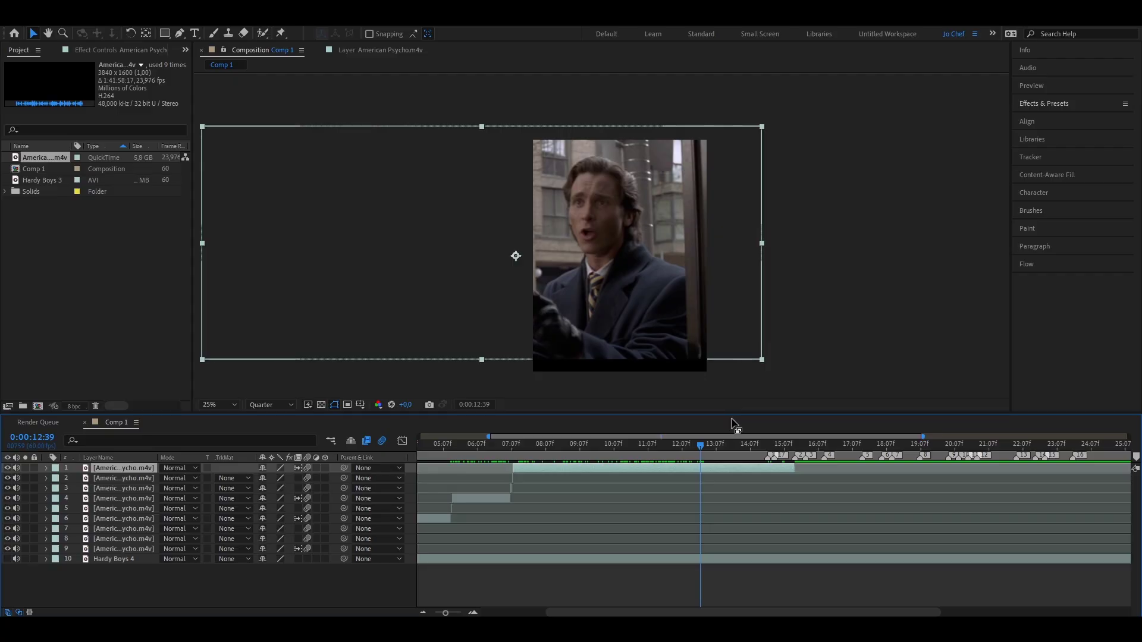
- Search Effects & Presets for 'motion ti' and apply Motion Tile to the clip
left_click(1050, 109)
left_click(1050, 118)
type("m")
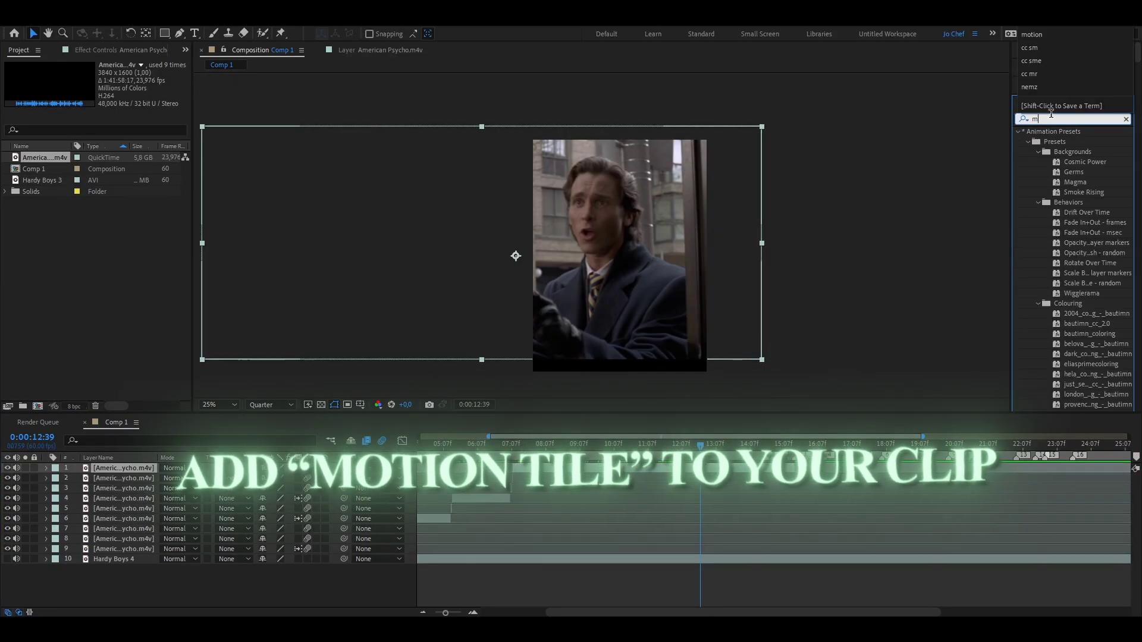
type("otion ti")
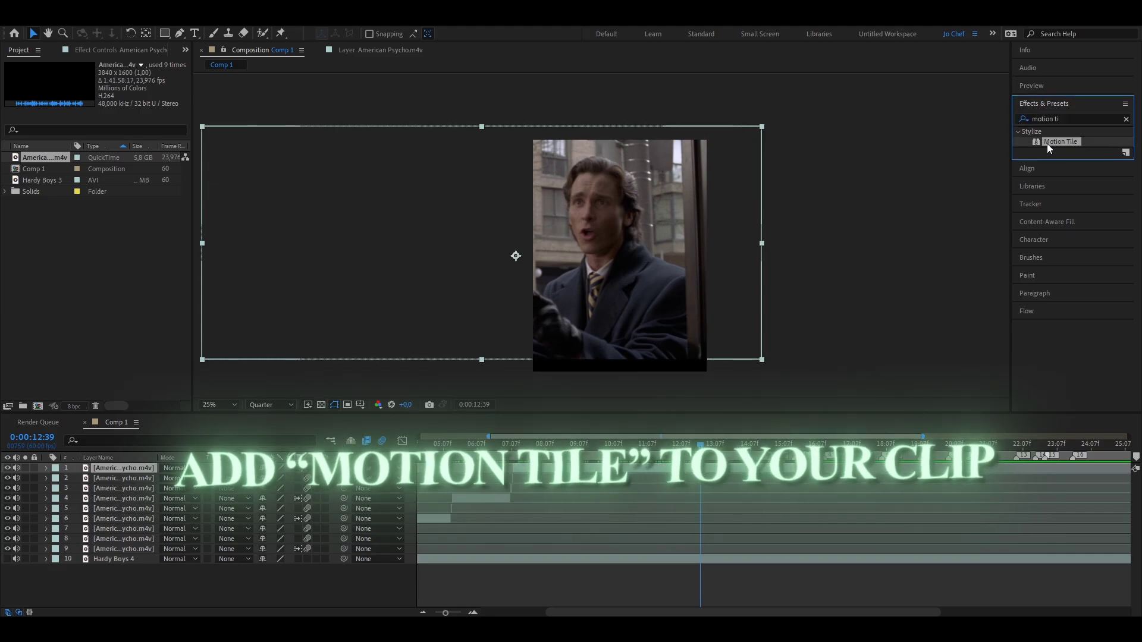
double_click(1049, 145)
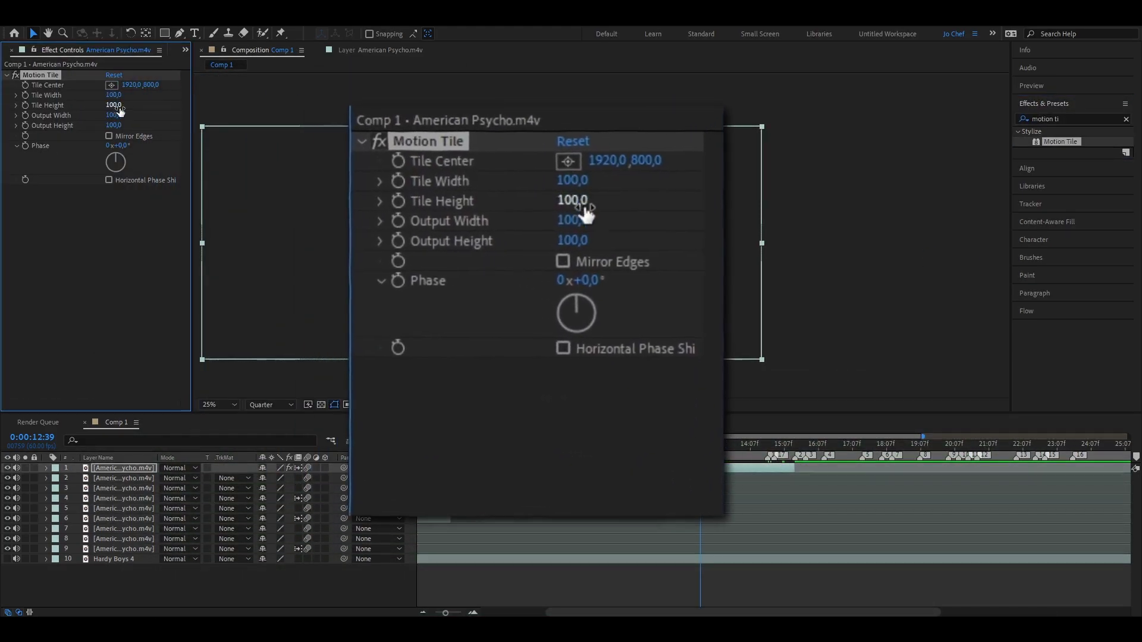
- Set Motion Tile Output Width and Height to 250 and enable Mirror Edges
left_click(116, 116)
type("250")
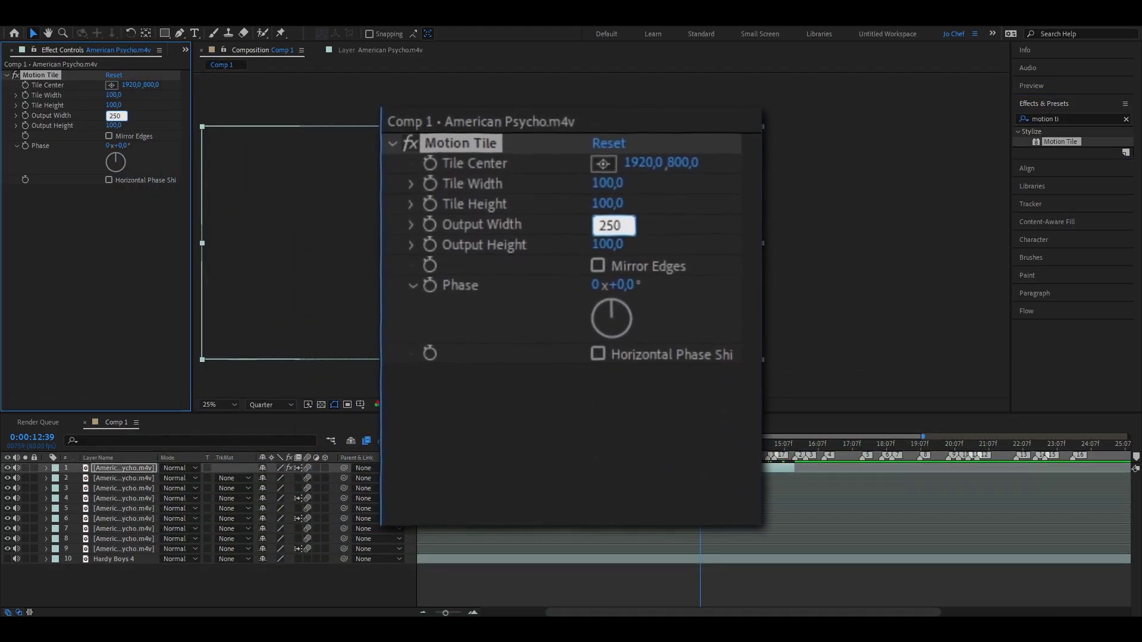
left_click(113, 126)
type("2")
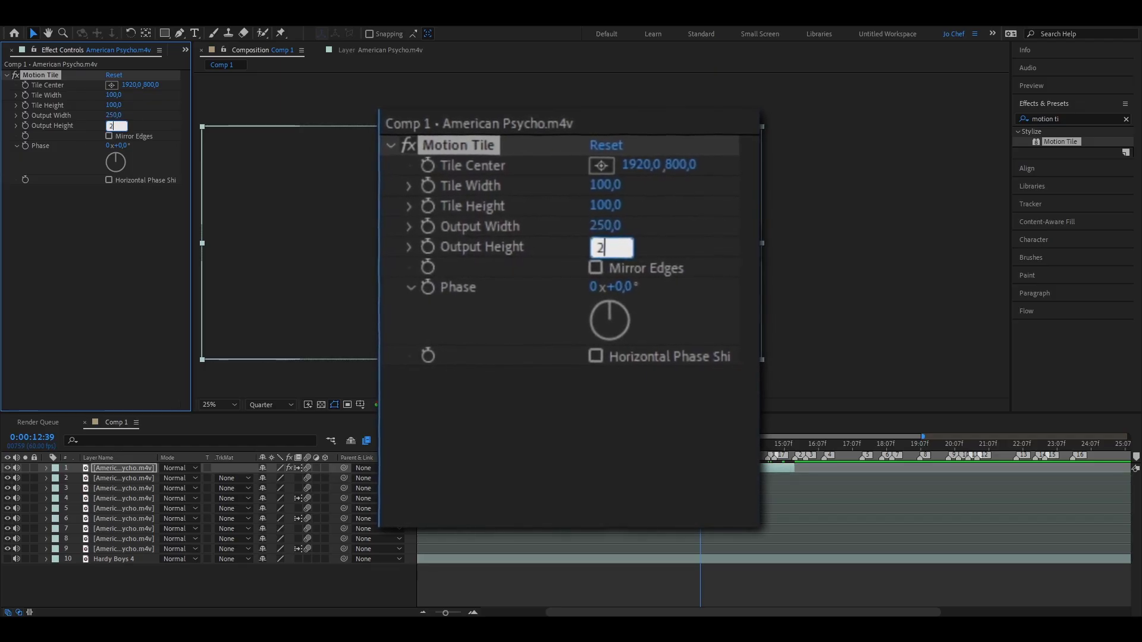
type("50")
key("Return")
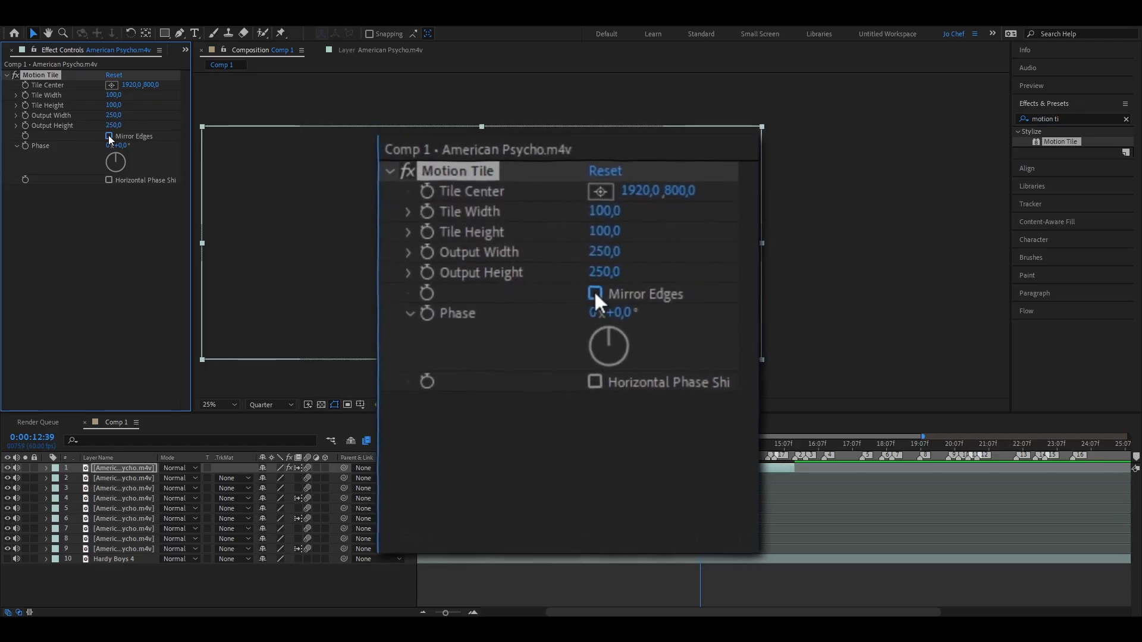
left_click(109, 137)
left_click(686, 446)
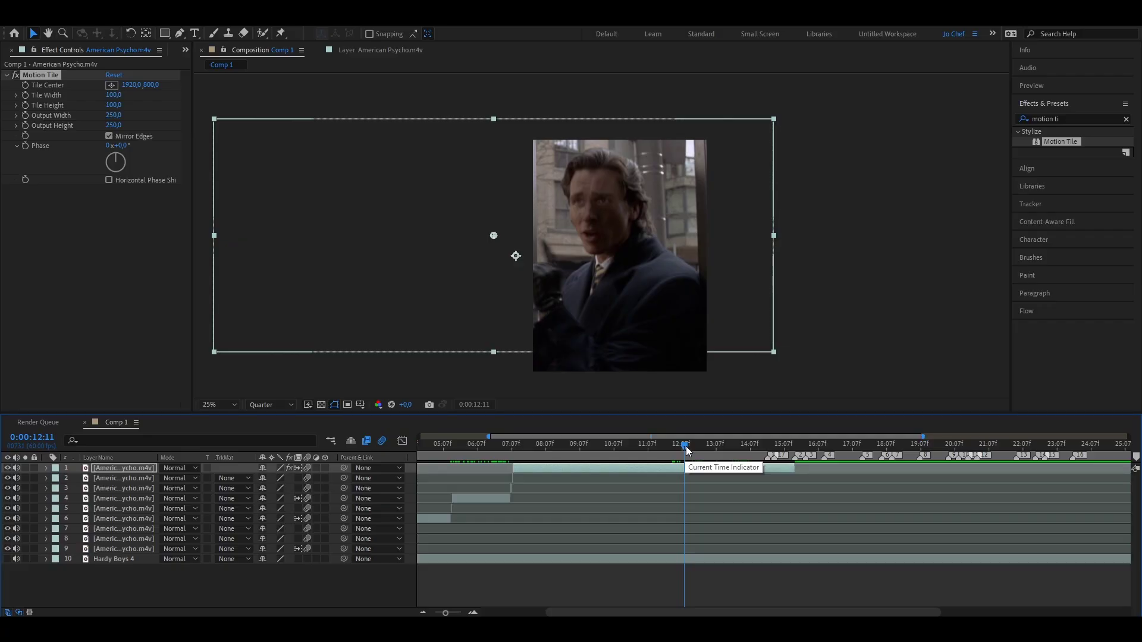
- Check the frame edges around 0:00:13:52 and 0:00:11:57
left_click(741, 447)
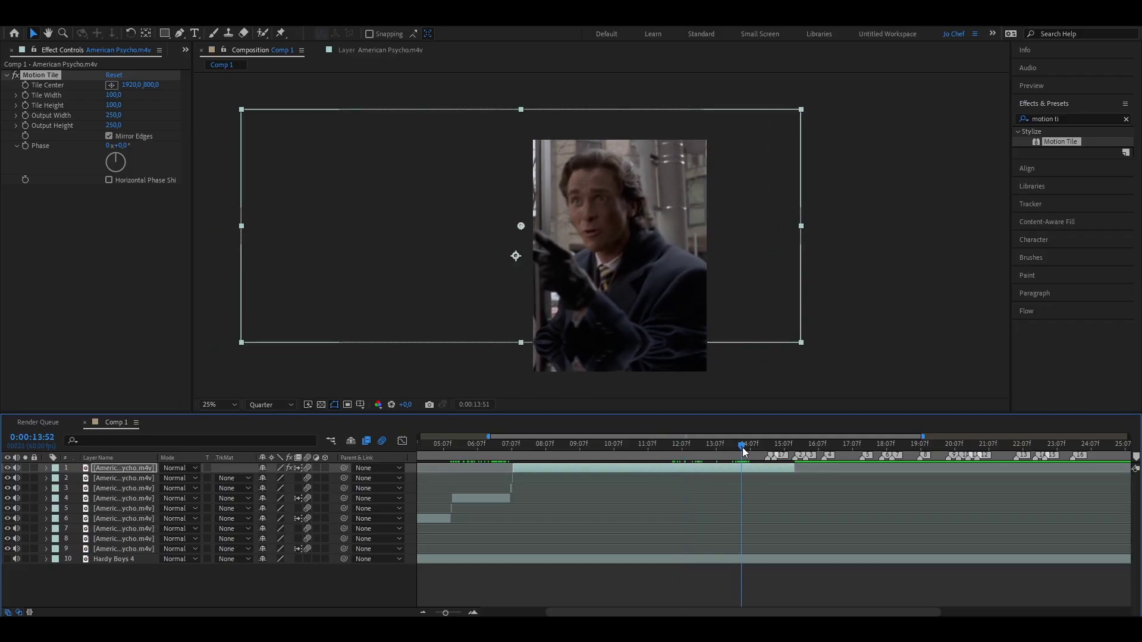
left_click_drag(742, 447, 745, 447)
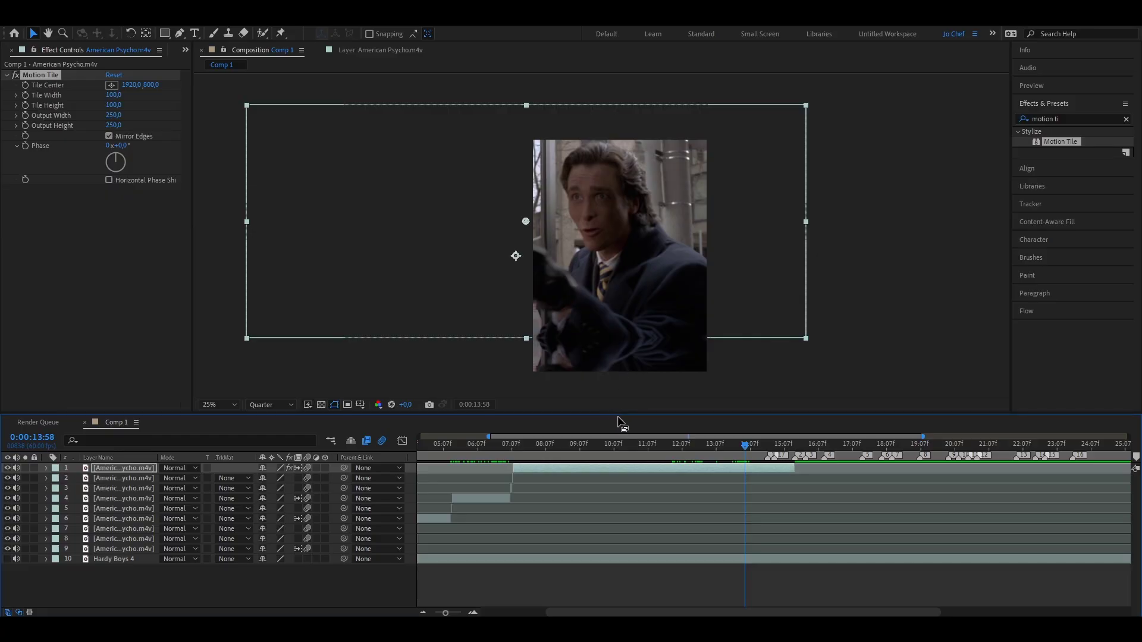
left_click(676, 455)
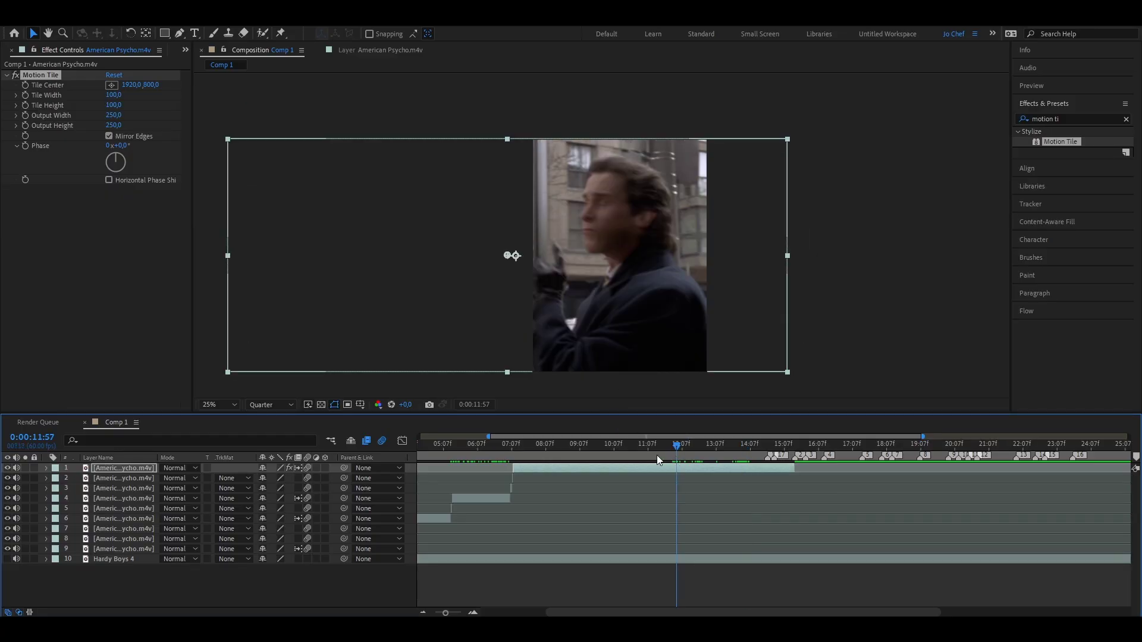
scroll(656, 458, "left", 3)
- Set the layer's Scale to 104% and check it at 0:00:13:59
key("s")
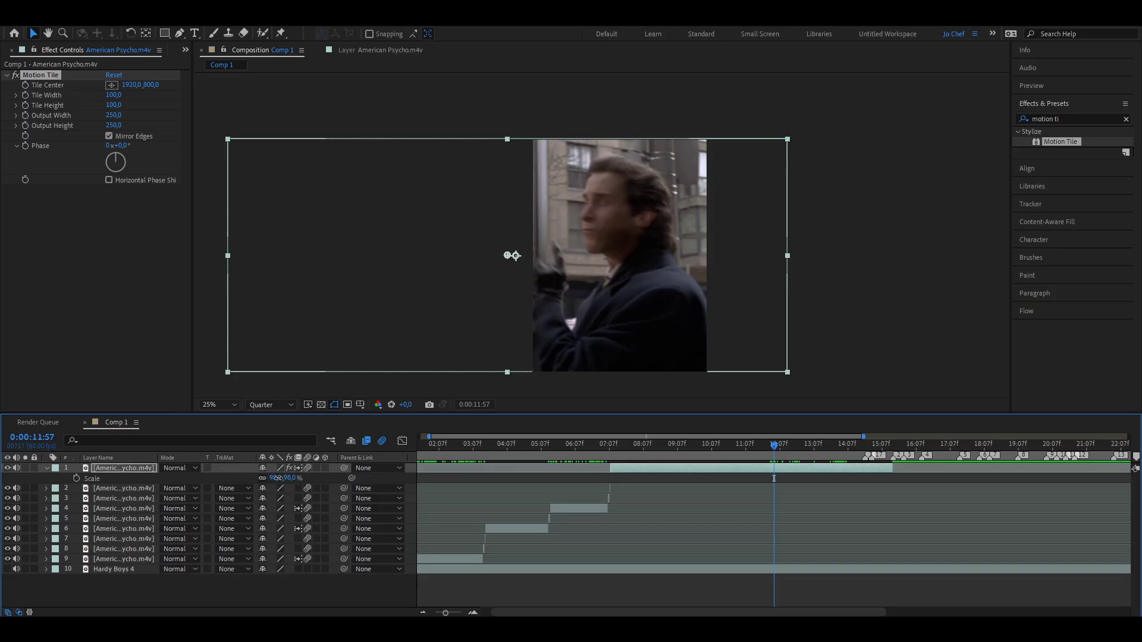
type("104")
key("Return")
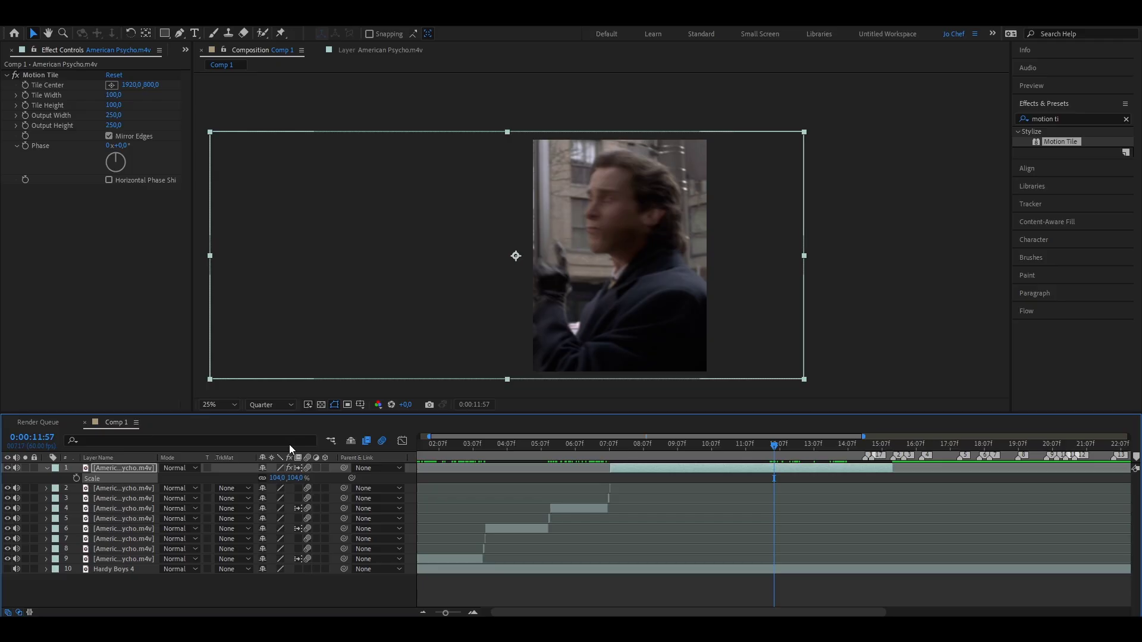
left_click(843, 444)
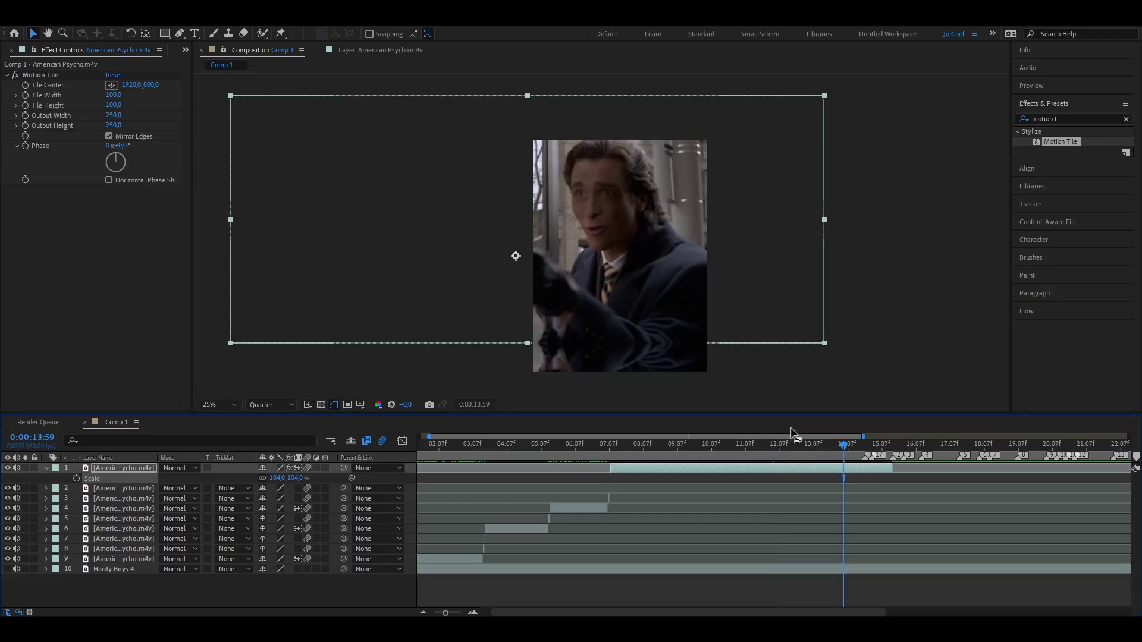
- From the layer's first frame, enable Position keyframing and lower the clip to Y 1155
key("i")
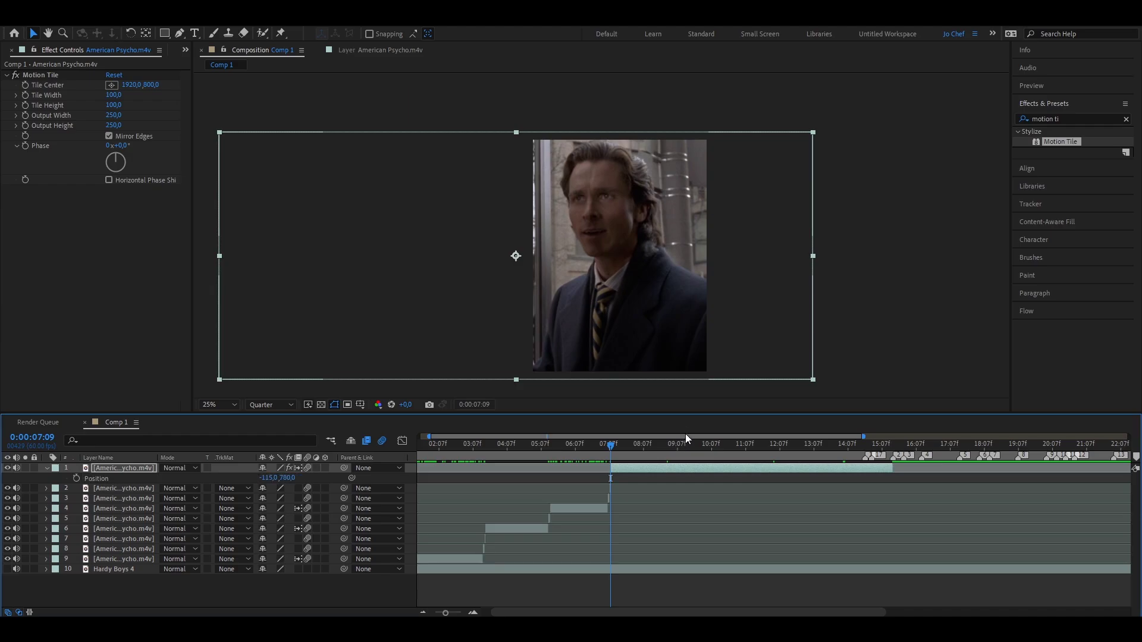
key("p")
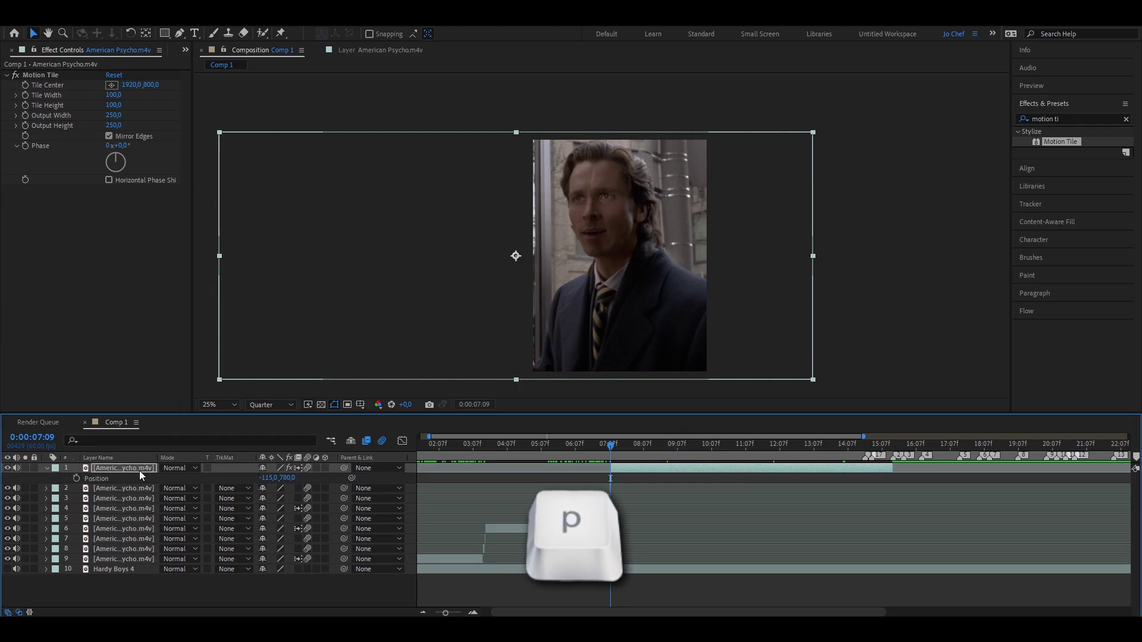
left_click(77, 479)
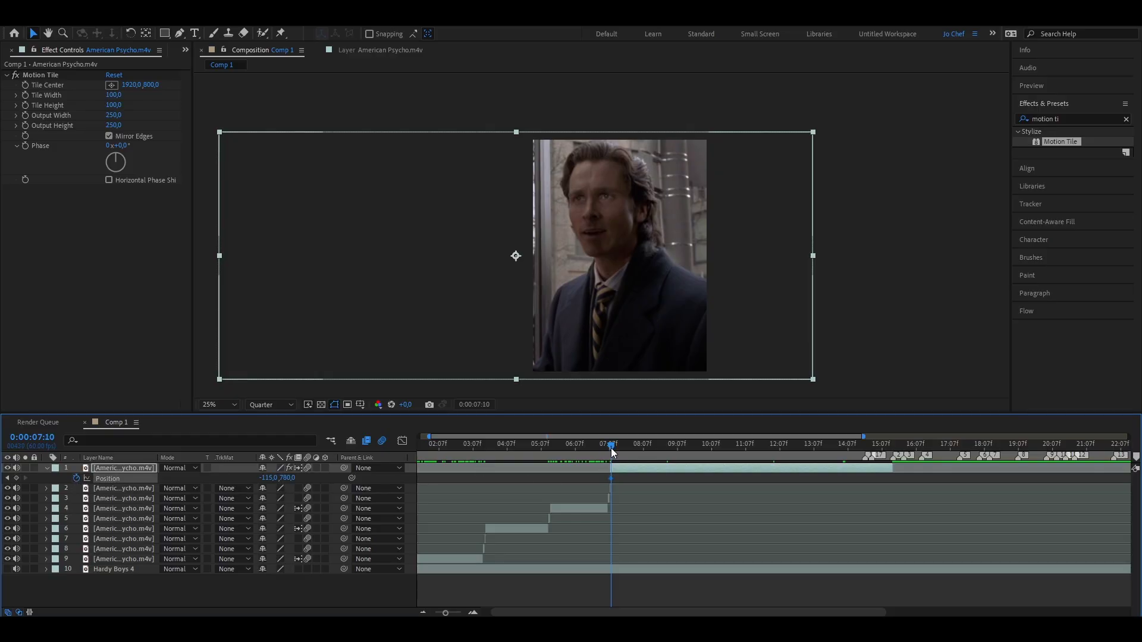
left_click_drag(612, 450, 632, 449)
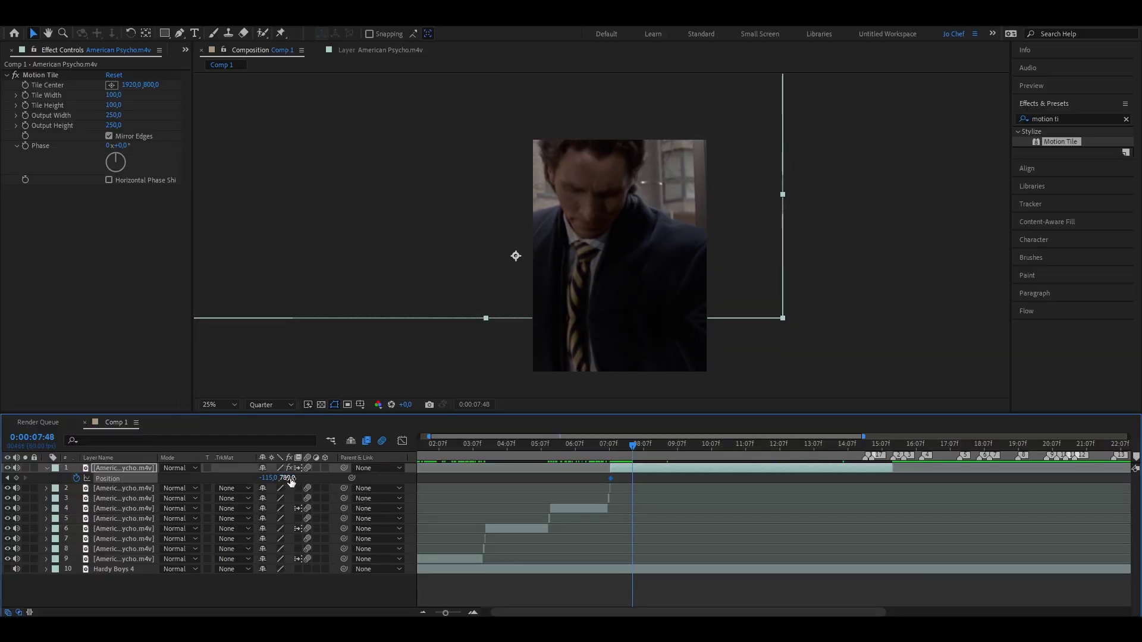
left_click_drag(291, 480, 500, 502)
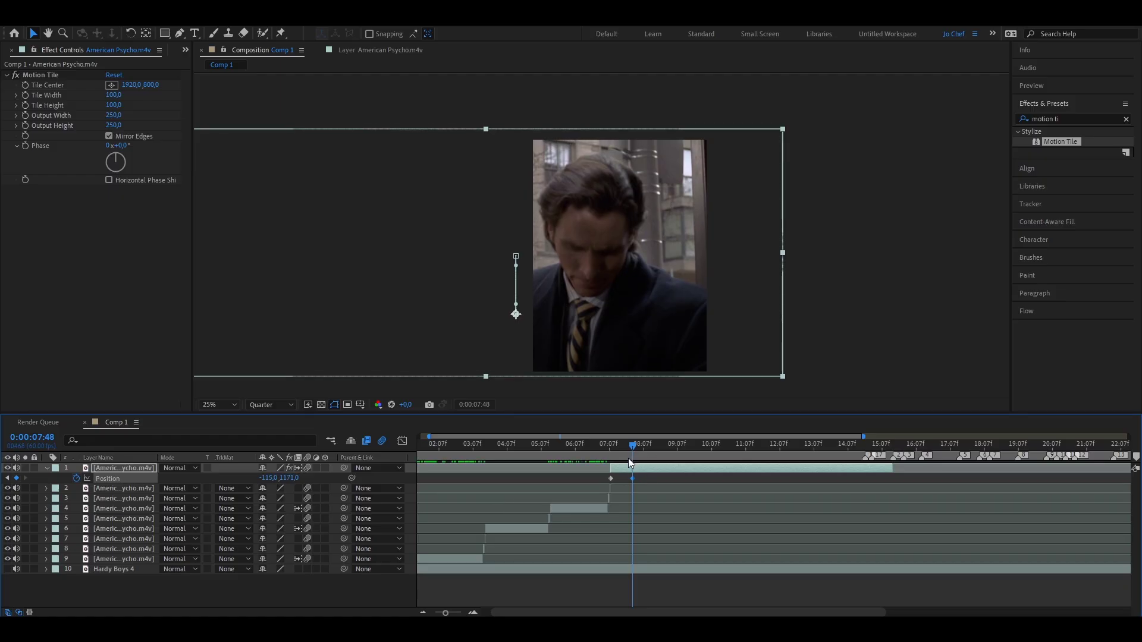
- Add further Position keyframes at Y 781, 1140 and about 784 through the shot
left_click_drag(637, 458, 663, 455)
left_click_drag(291, 478, 133, 479)
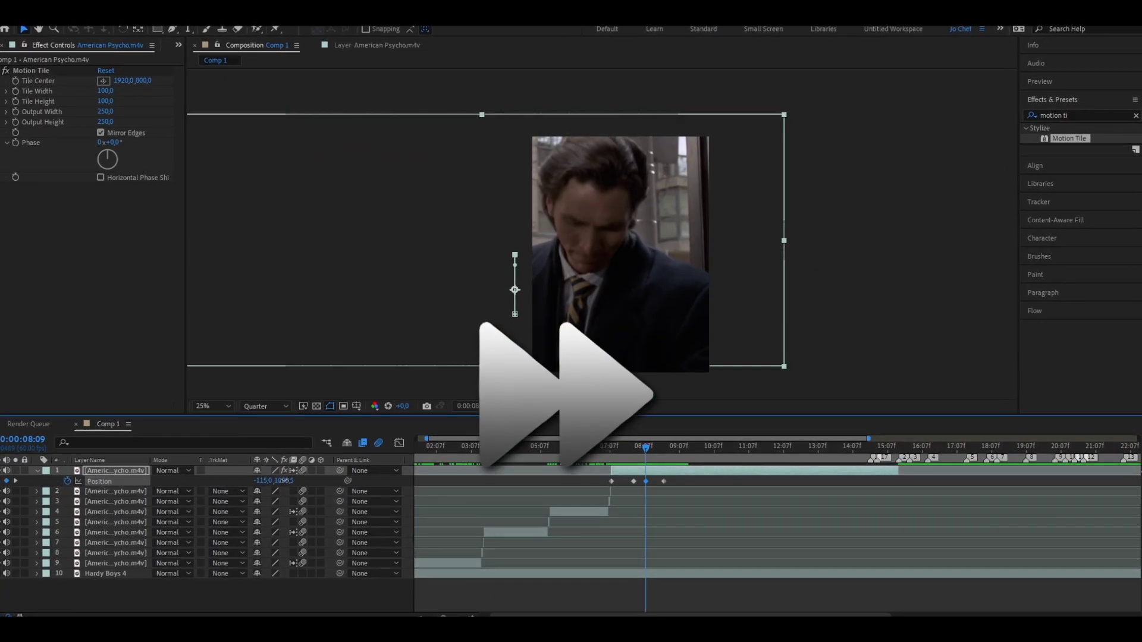
left_click_drag(640, 456, 886, 456)
left_click_drag(265, 485, 361, 487)
left_click_drag(902, 455, 709, 456)
left_click_drag(265, 493, 217, 492)
left_click_drag(766, 462, 614, 461)
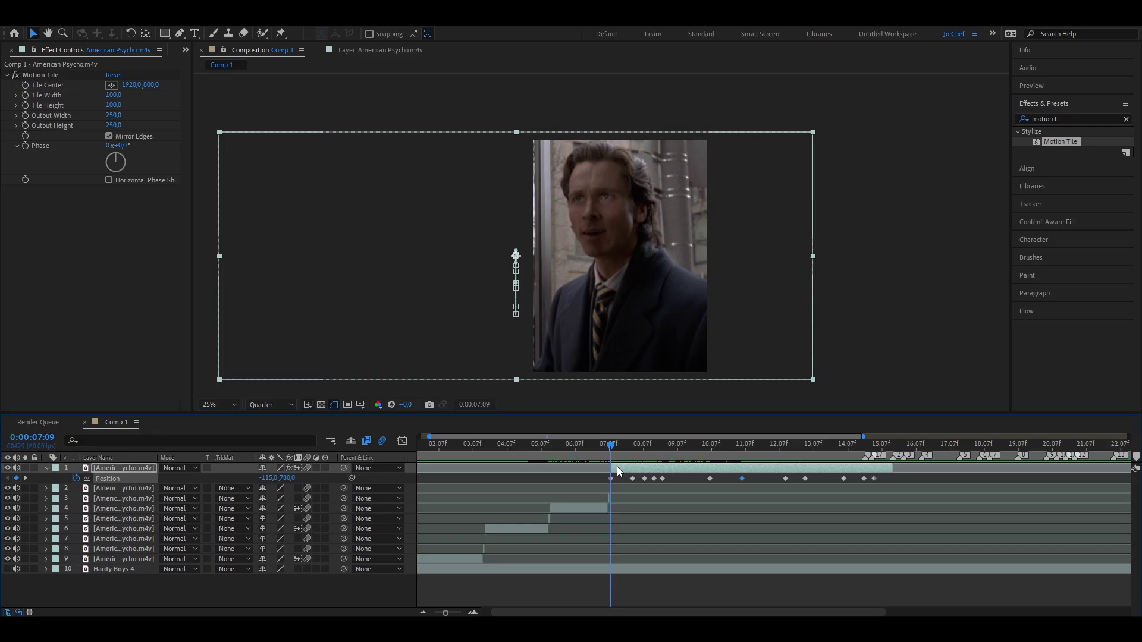
key("space")
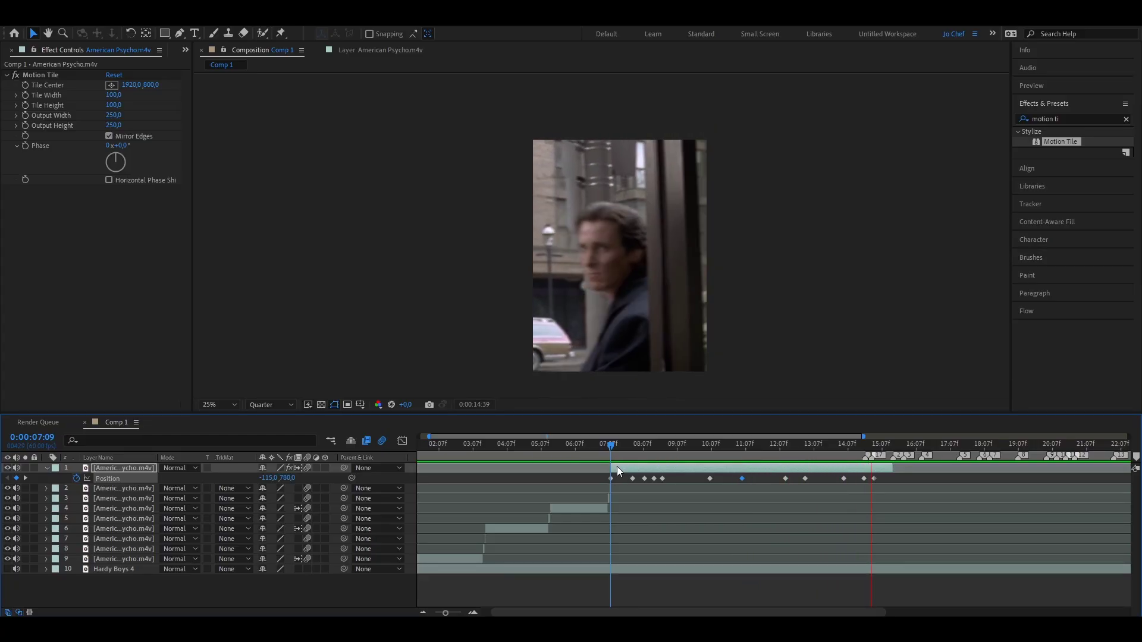
key("space")
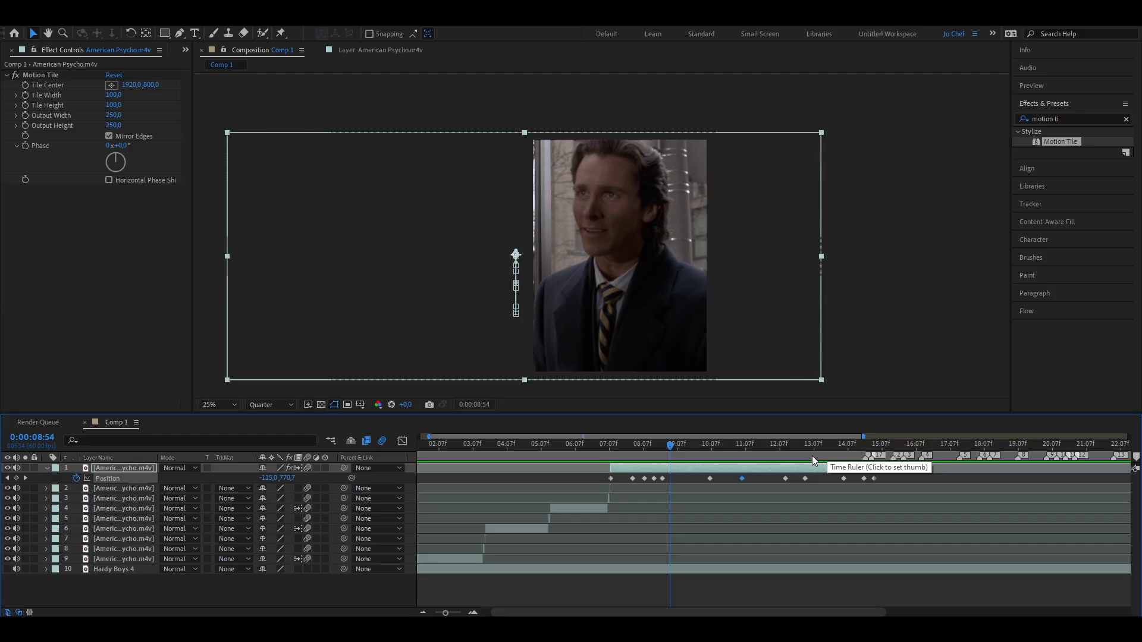